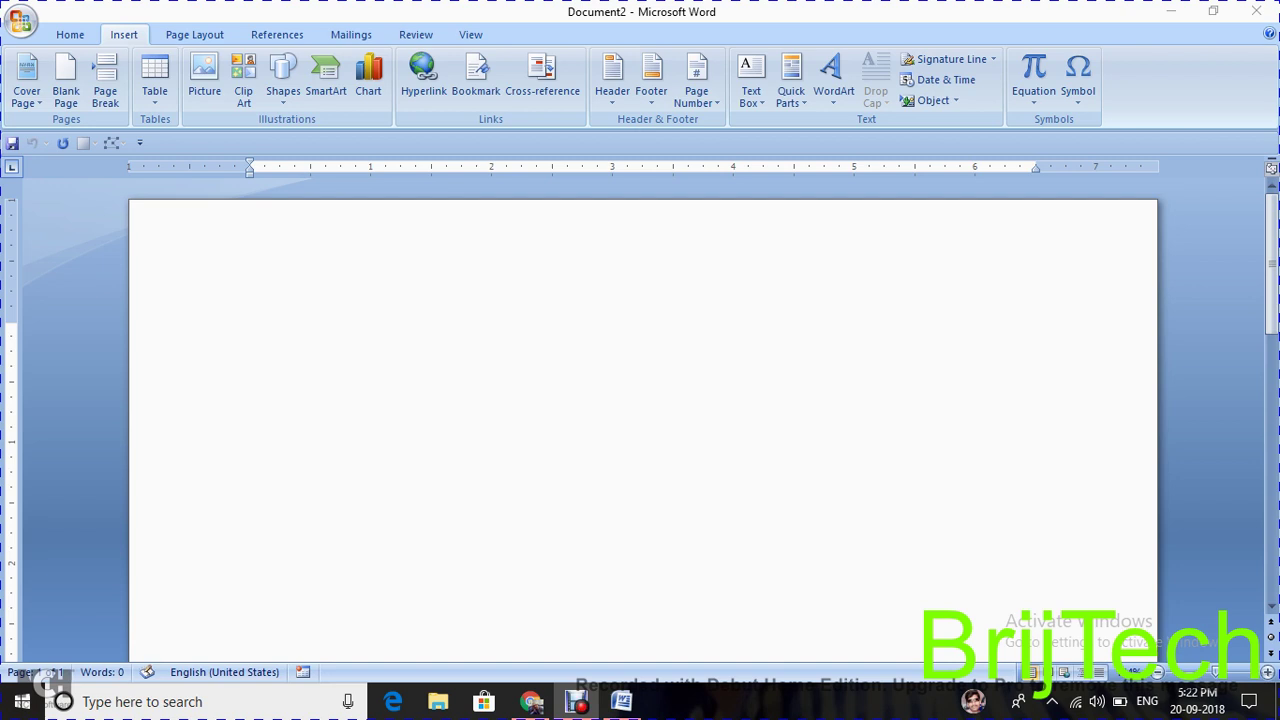
# Create a new blank document from the Office button's New dialog.
pyautogui.click(70, 34)
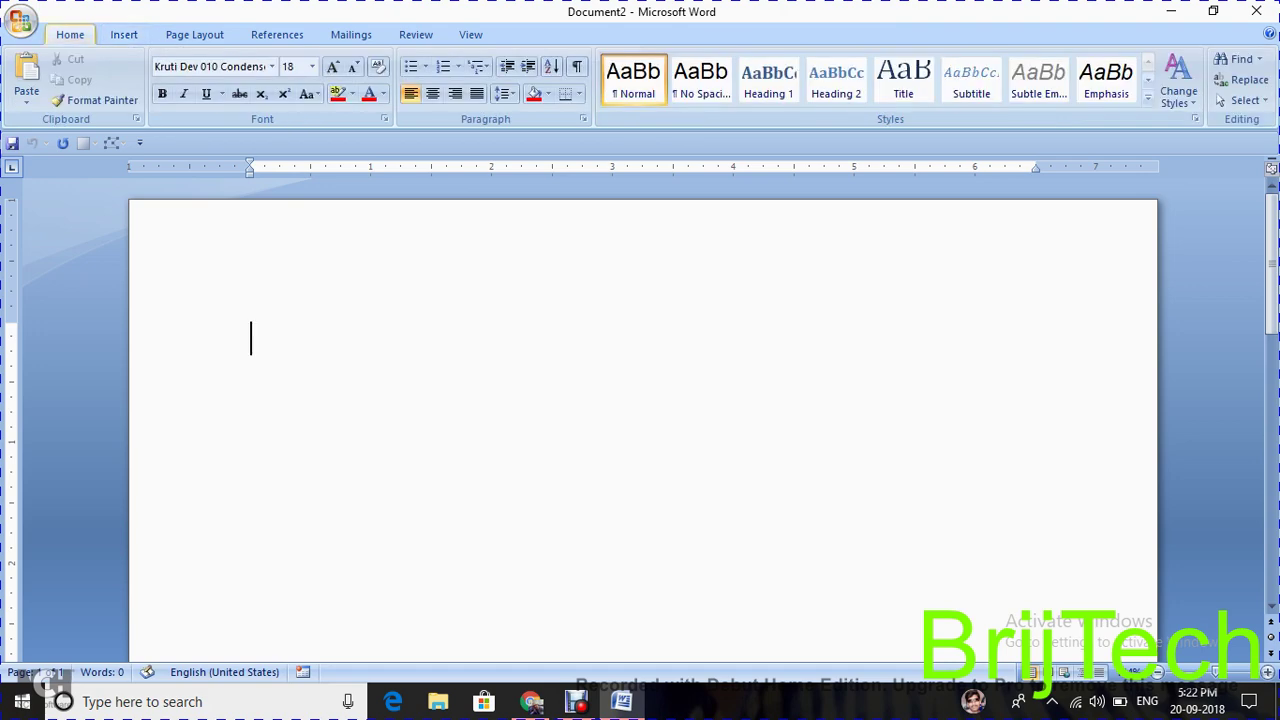
pyautogui.click(20, 20)
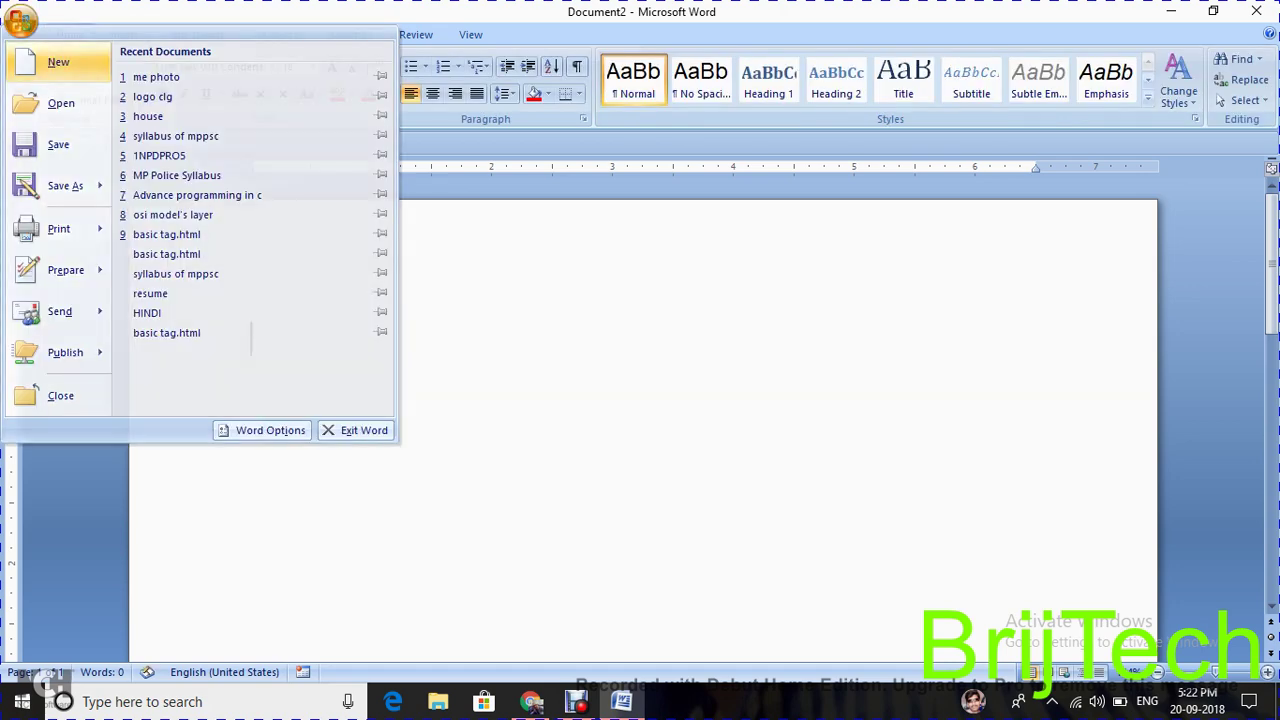
pyautogui.click(45, 62)
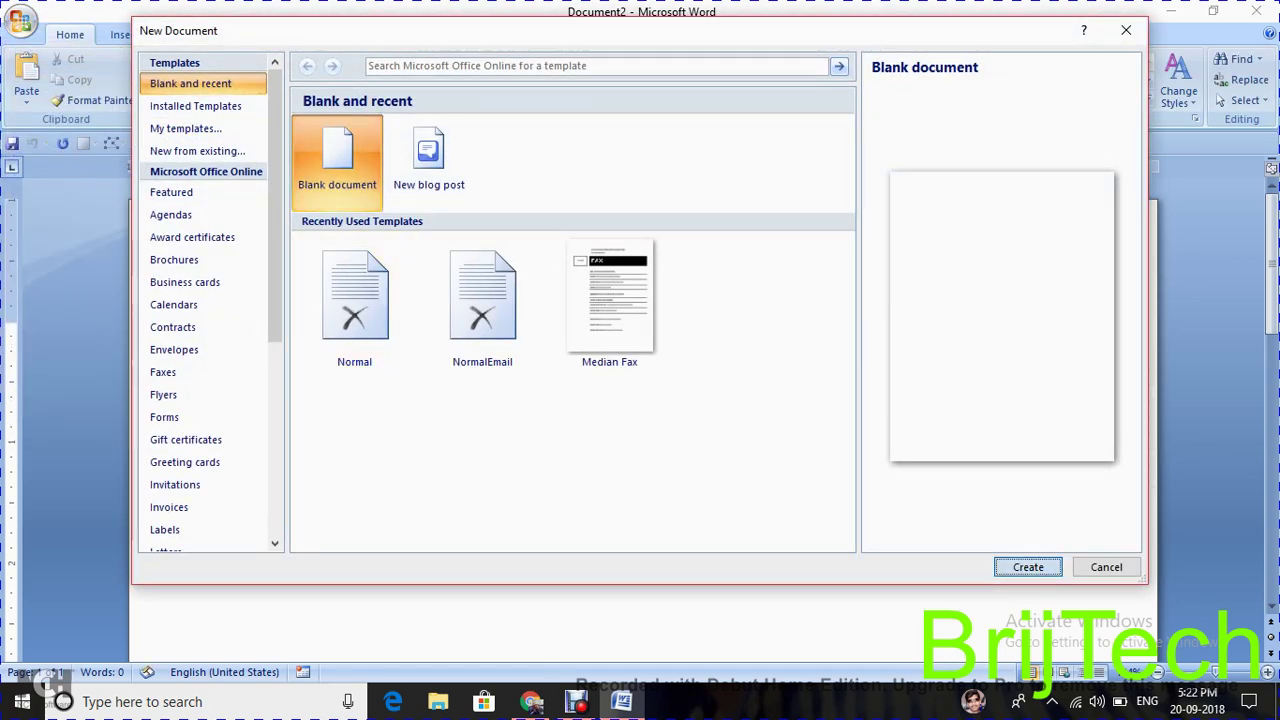
pyautogui.click(1028, 567)
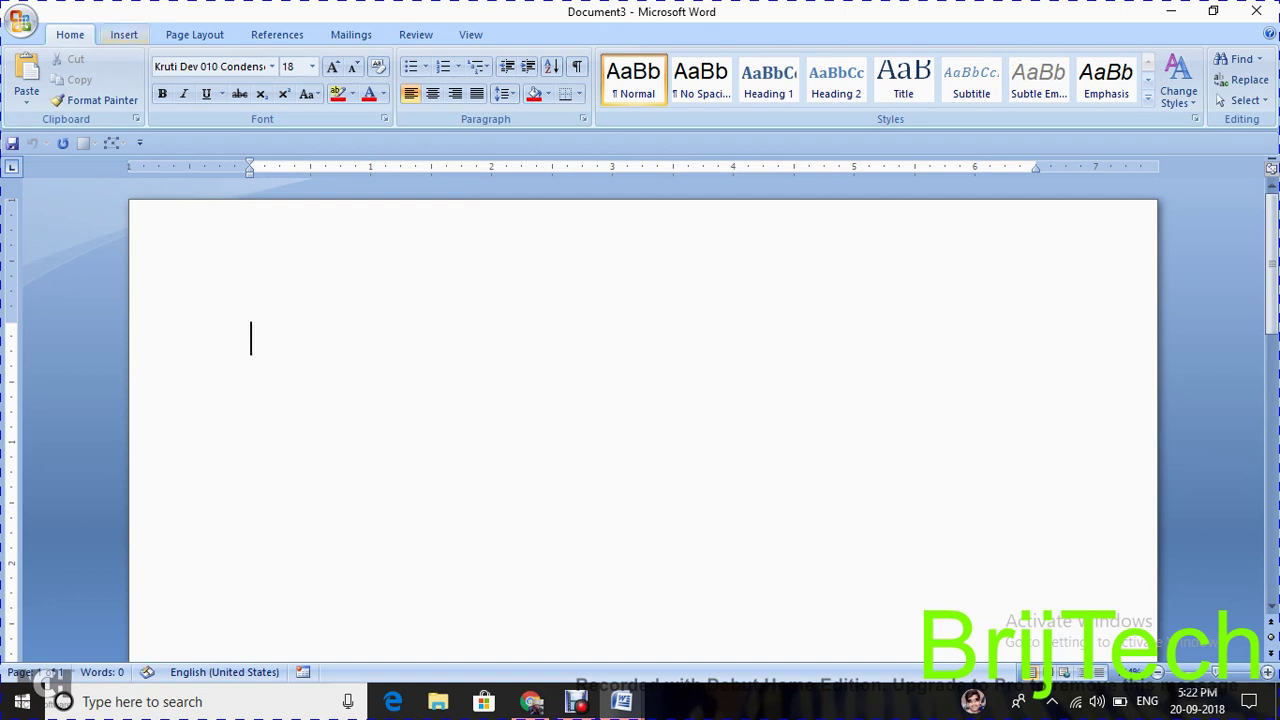
pyautogui.click(124, 34)
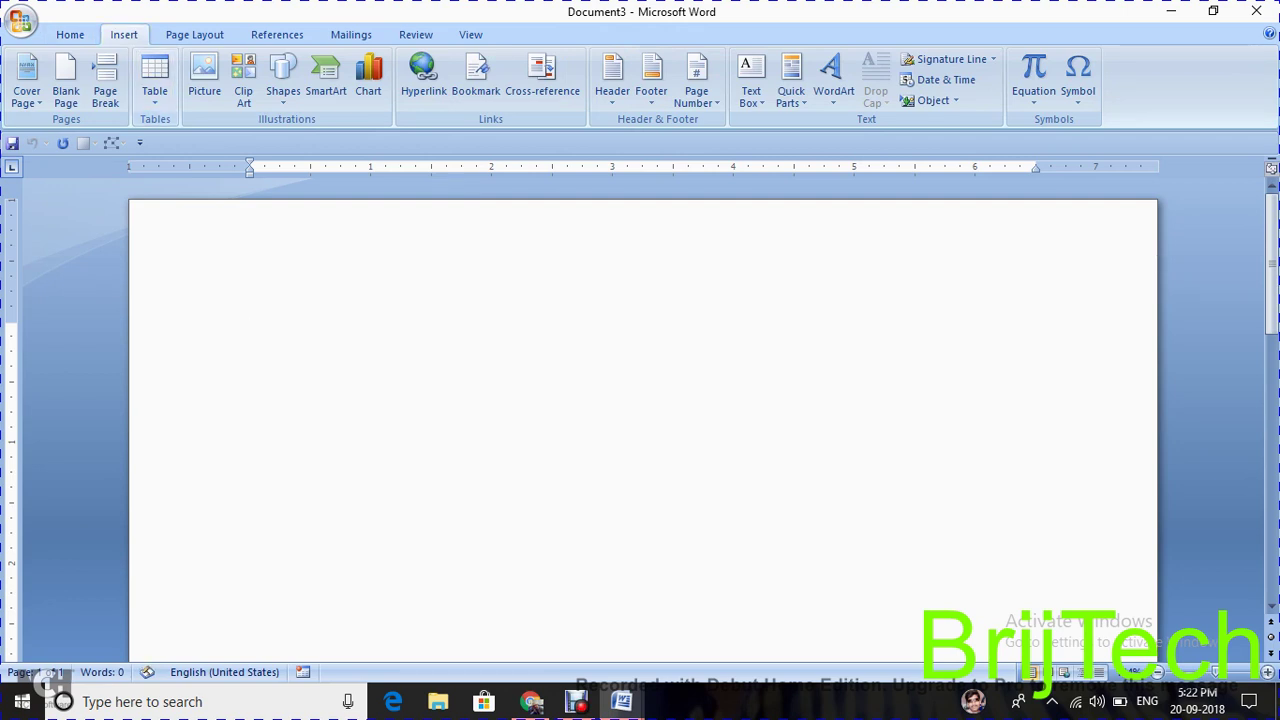
pyautogui.click(70, 34)
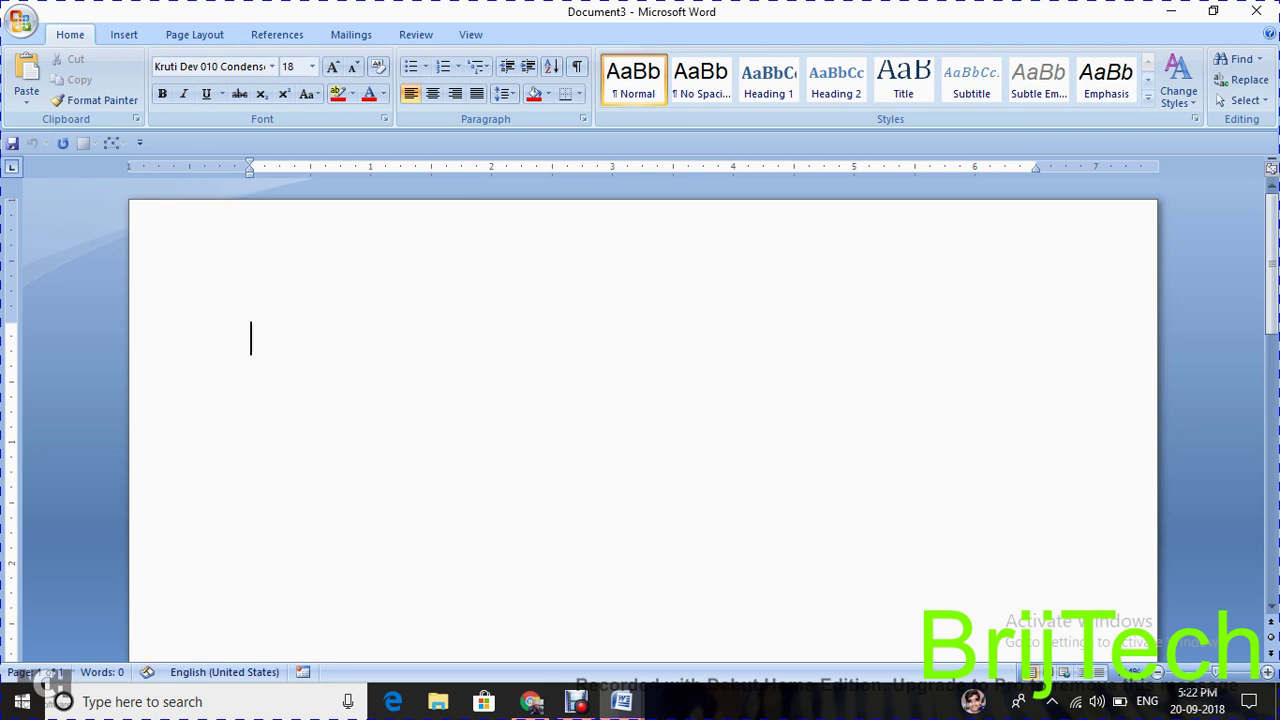
# Type the heading 'Create the Table in ms word', centre it, and add a line below.
pyautogui.write('Create')
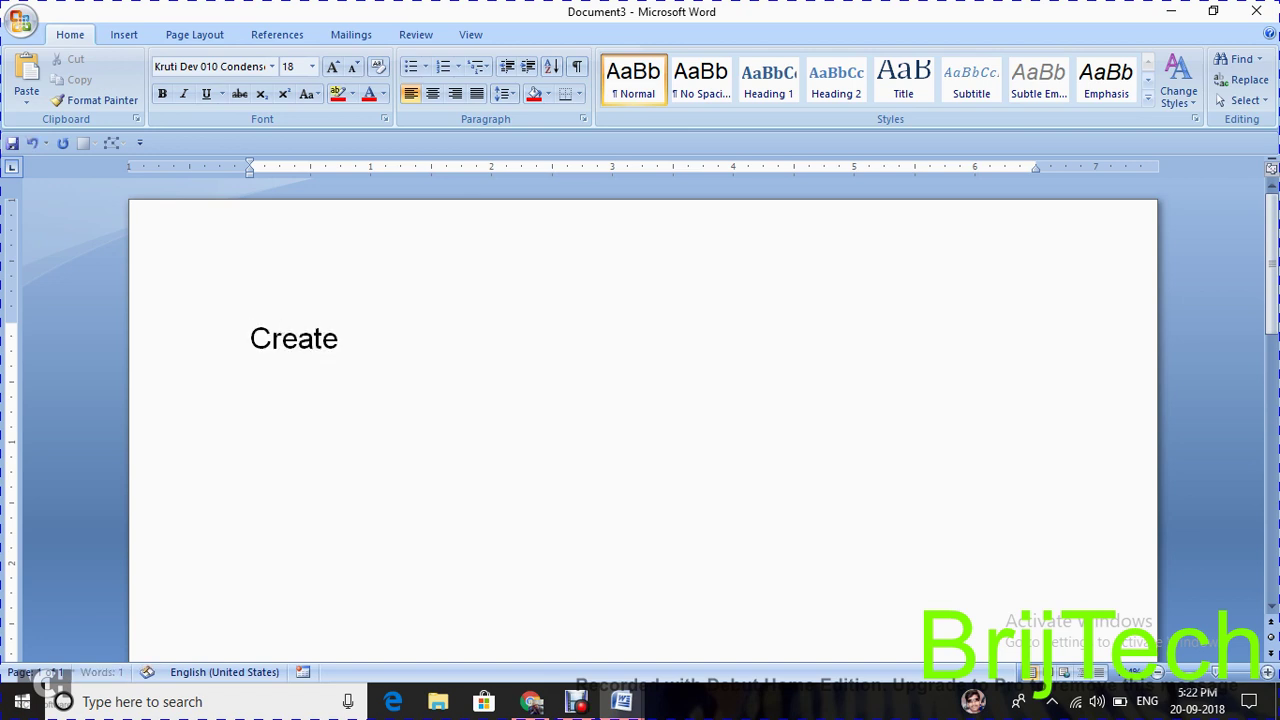
pyautogui.write(' the ')
pyautogui.write('Table')
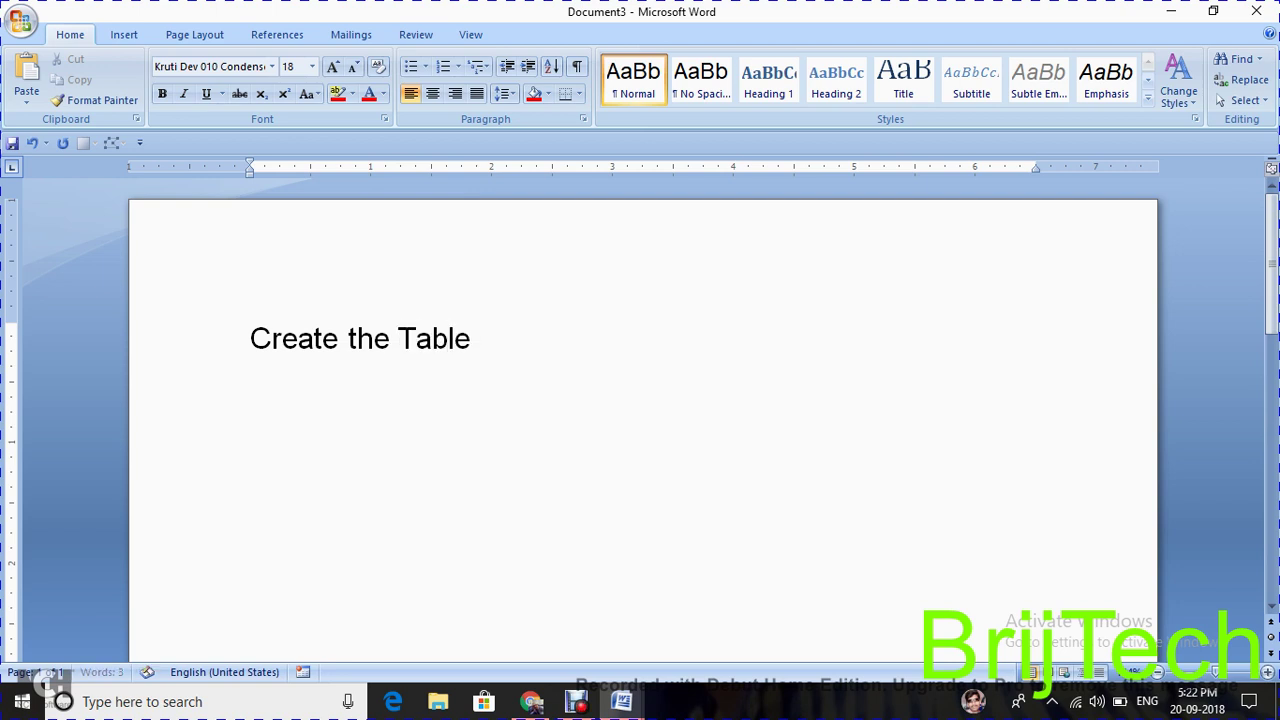
pyautogui.write(' in ms w')
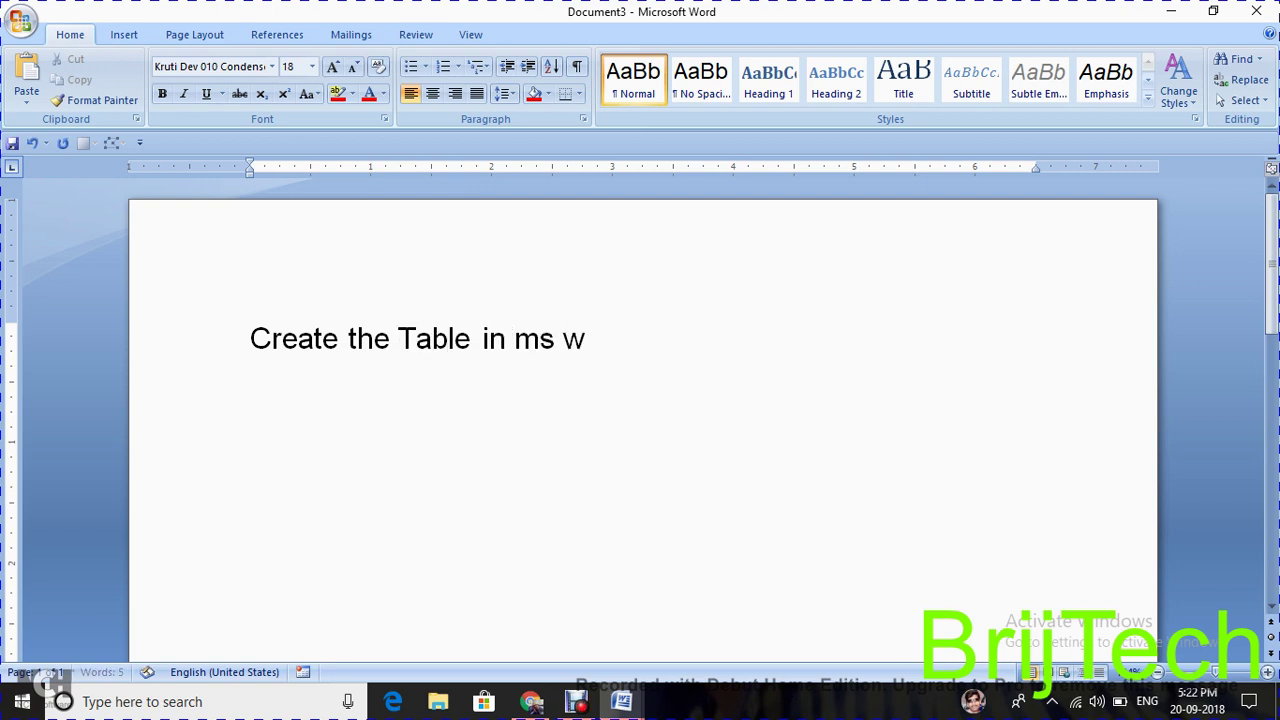
pyautogui.write('ord')
pyautogui.moveTo(250, 338); pyautogui.dragTo(640, 340)
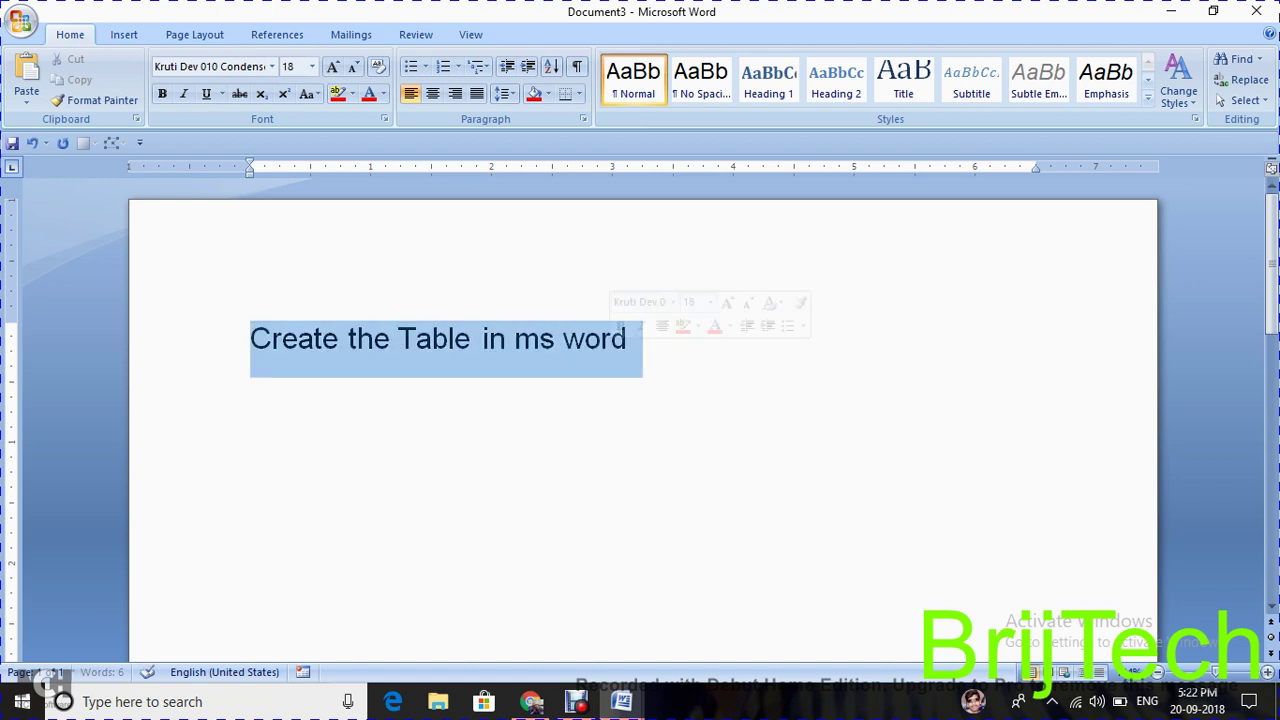
pyautogui.click(432, 93)
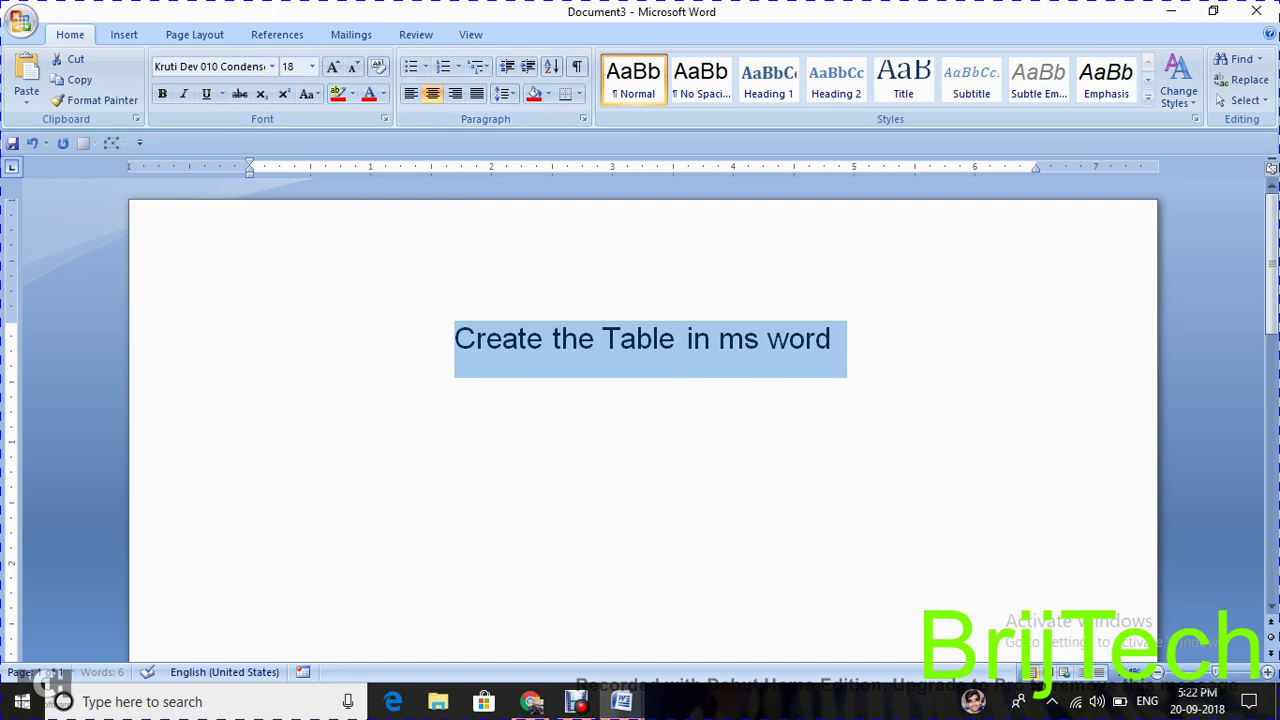
pyautogui.click(832, 338)
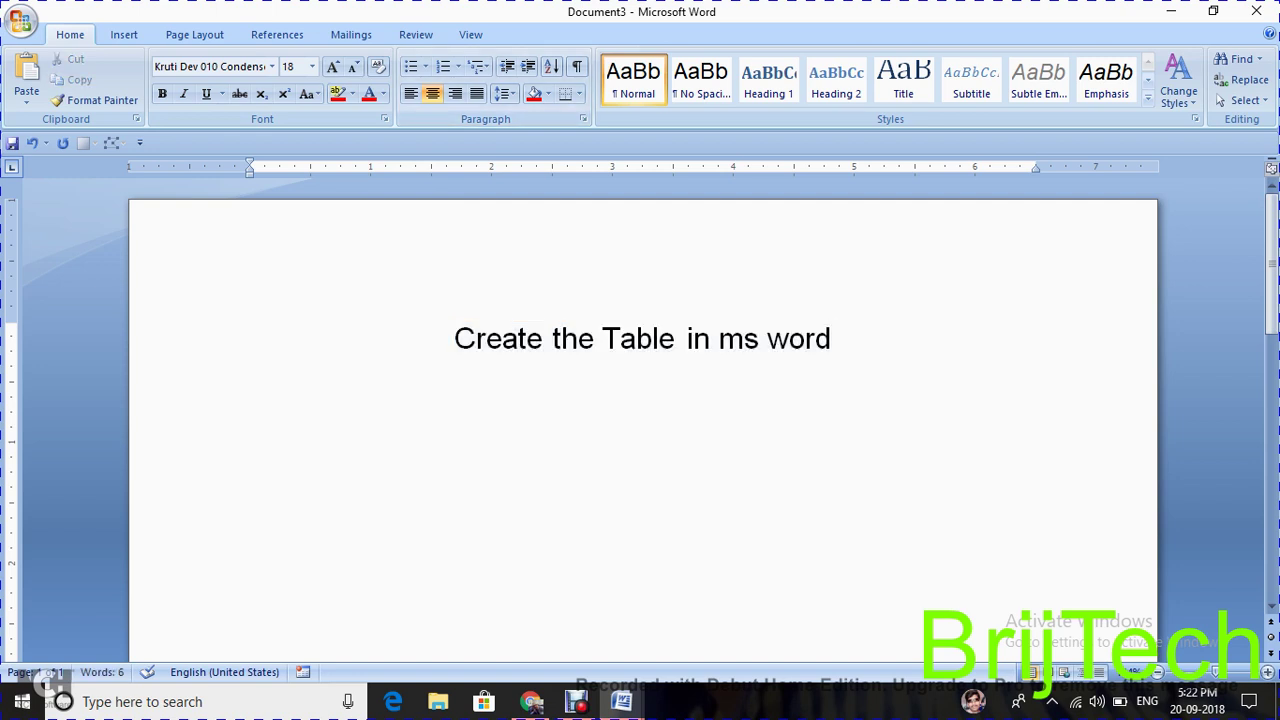
pyautogui.press('Return')
# Insert a 3x2 table from the Insert tab's Table grid below the heading.
pyautogui.click(124, 34)
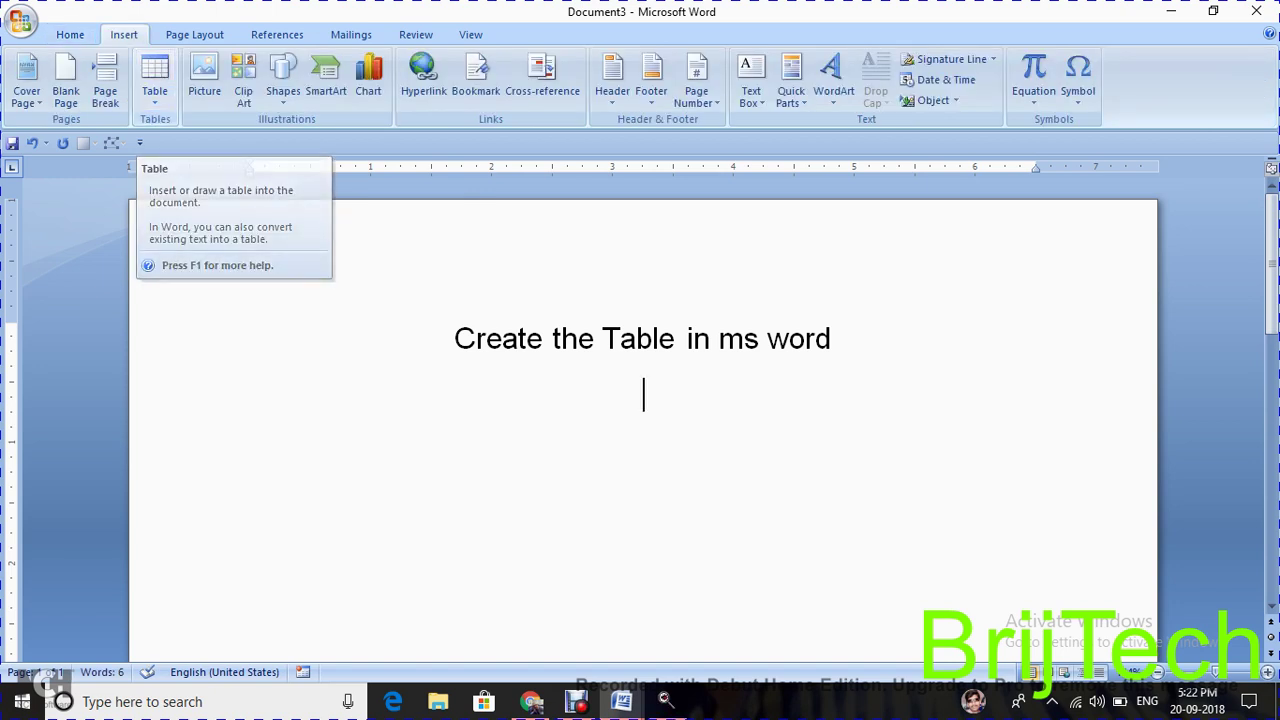
pyautogui.click(154, 80)
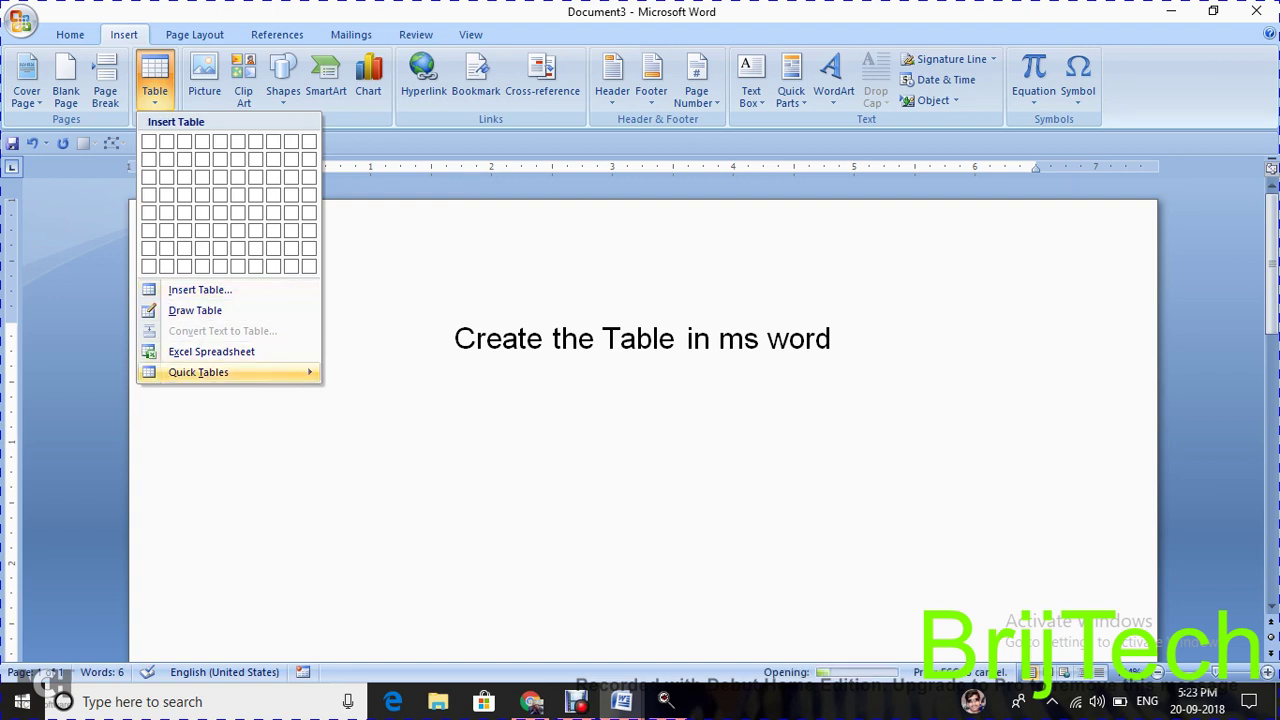
pyautogui.moveTo(200, 372)
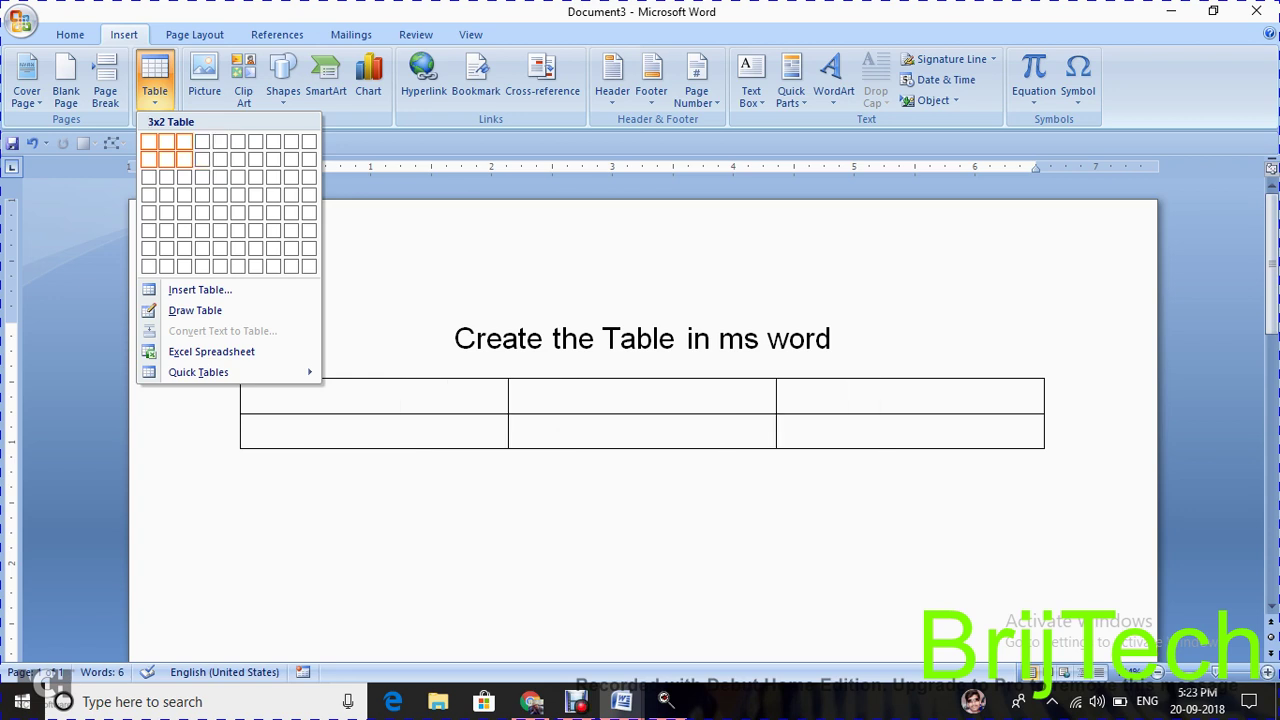
pyautogui.click(184, 159)
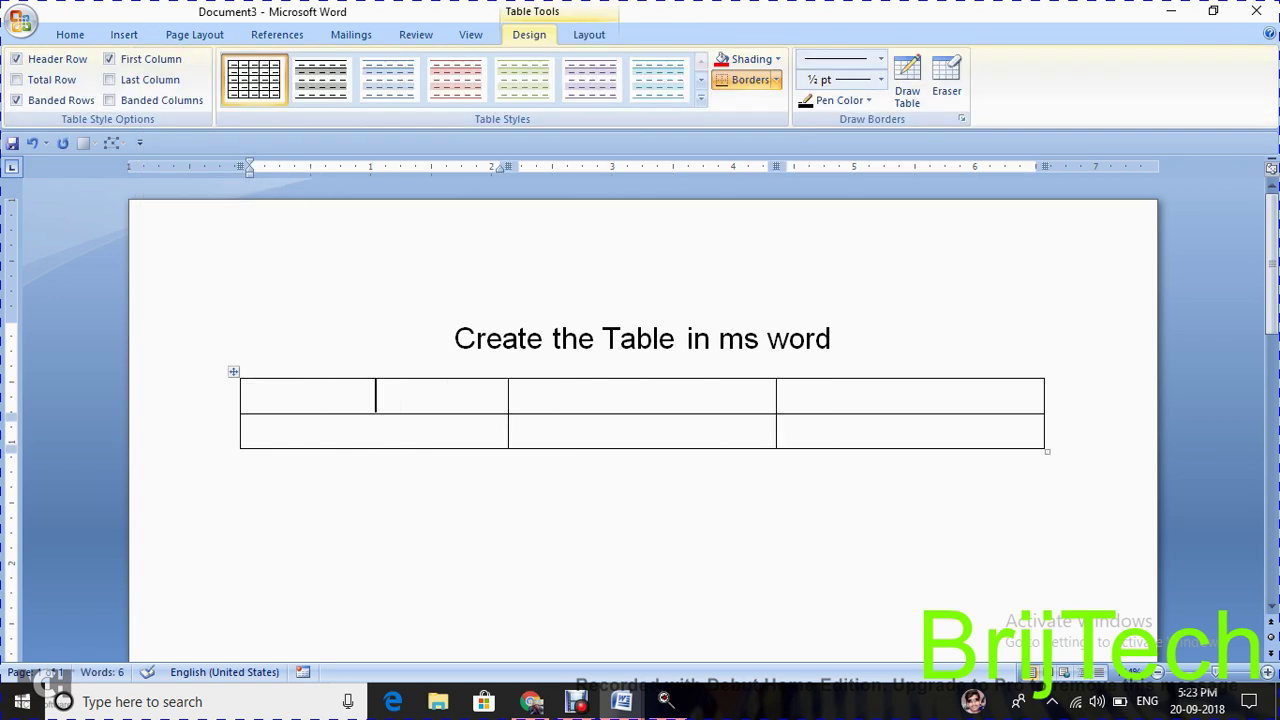
# Enter 'name', 'address' and 'e-mail' across the header row, then move to row two.
pyautogui.write('name')
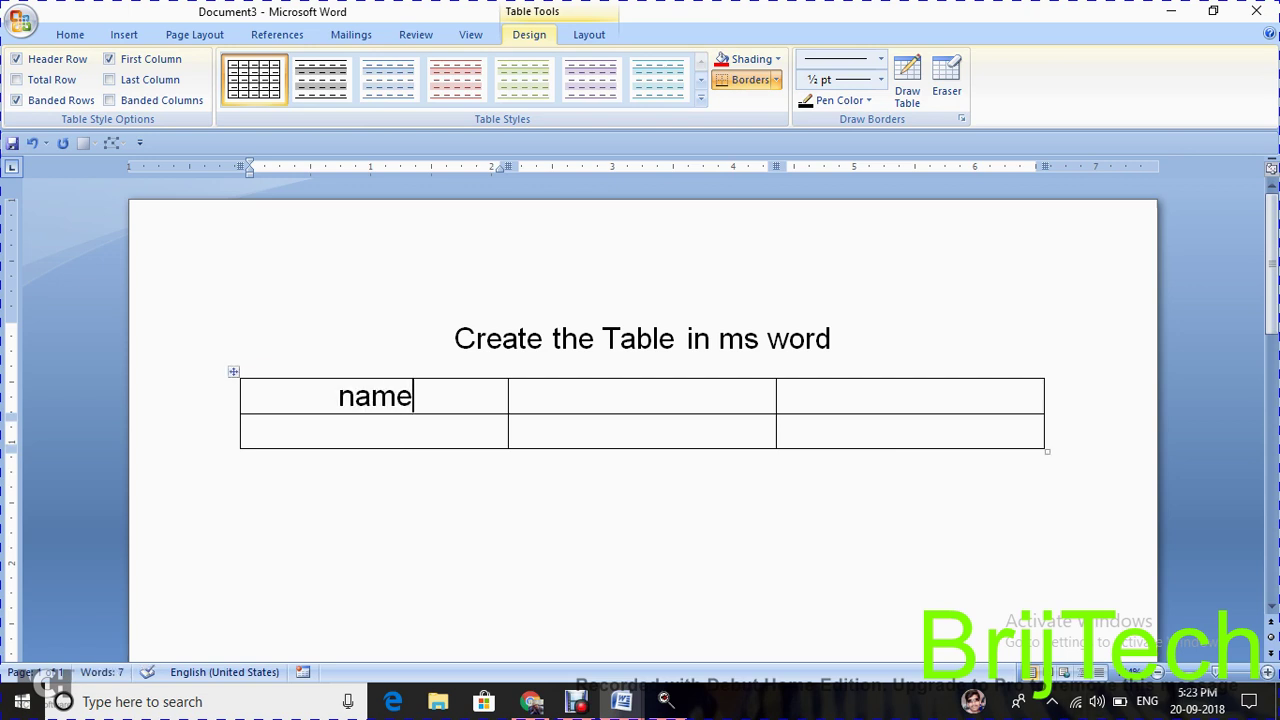
pyautogui.click(643, 396)
pyautogui.write('add')
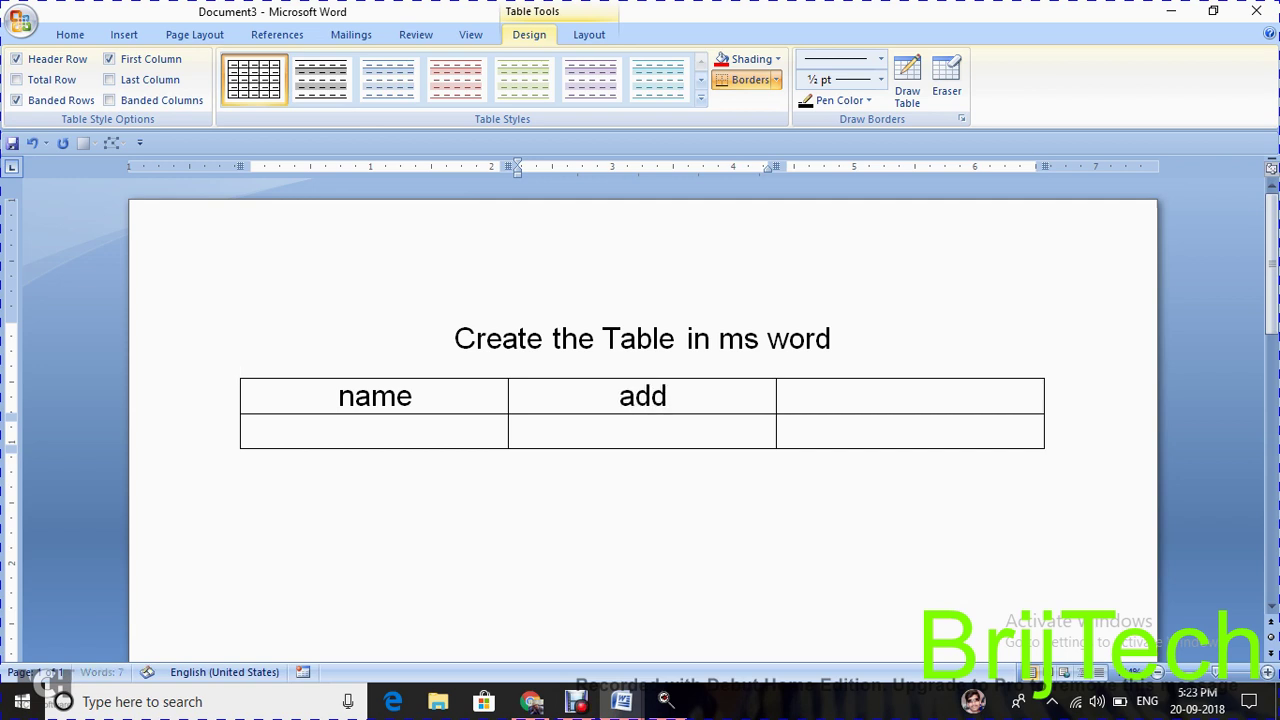
pyautogui.write('ress')
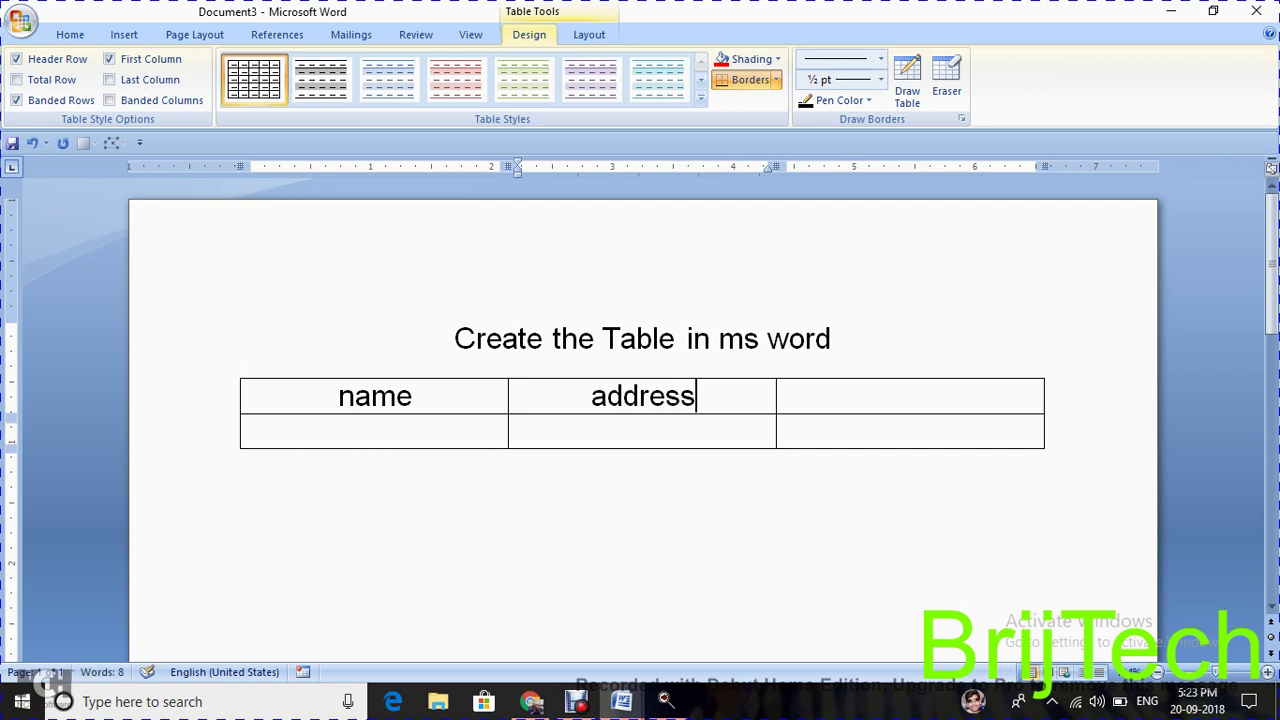
pyautogui.press('Tab')
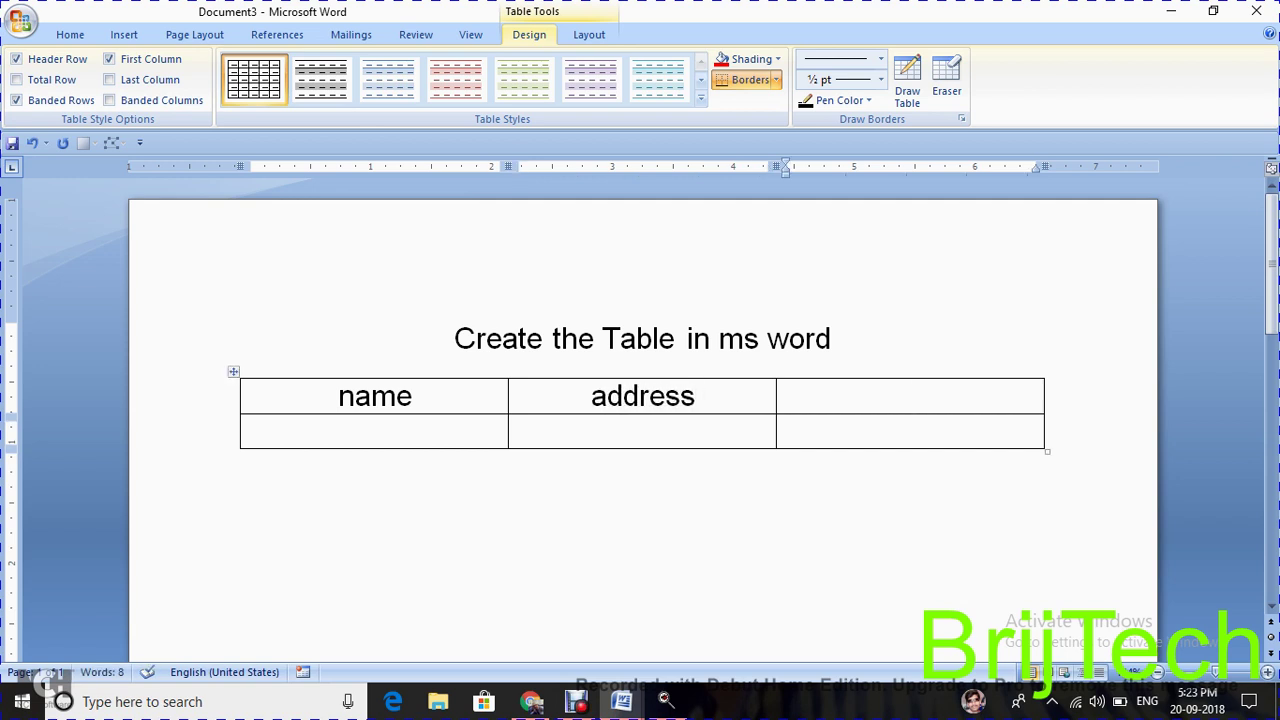
pyautogui.write('e-mai')
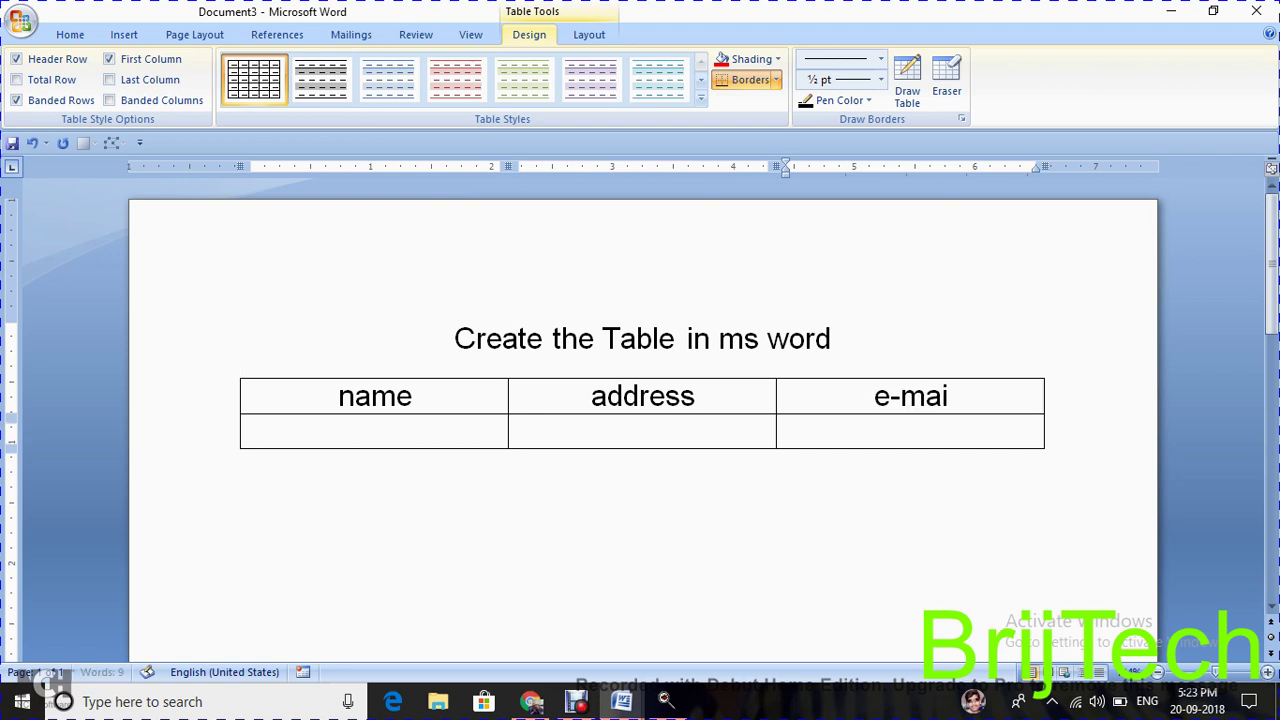
pyautogui.write('l')
pyautogui.press('Tab')
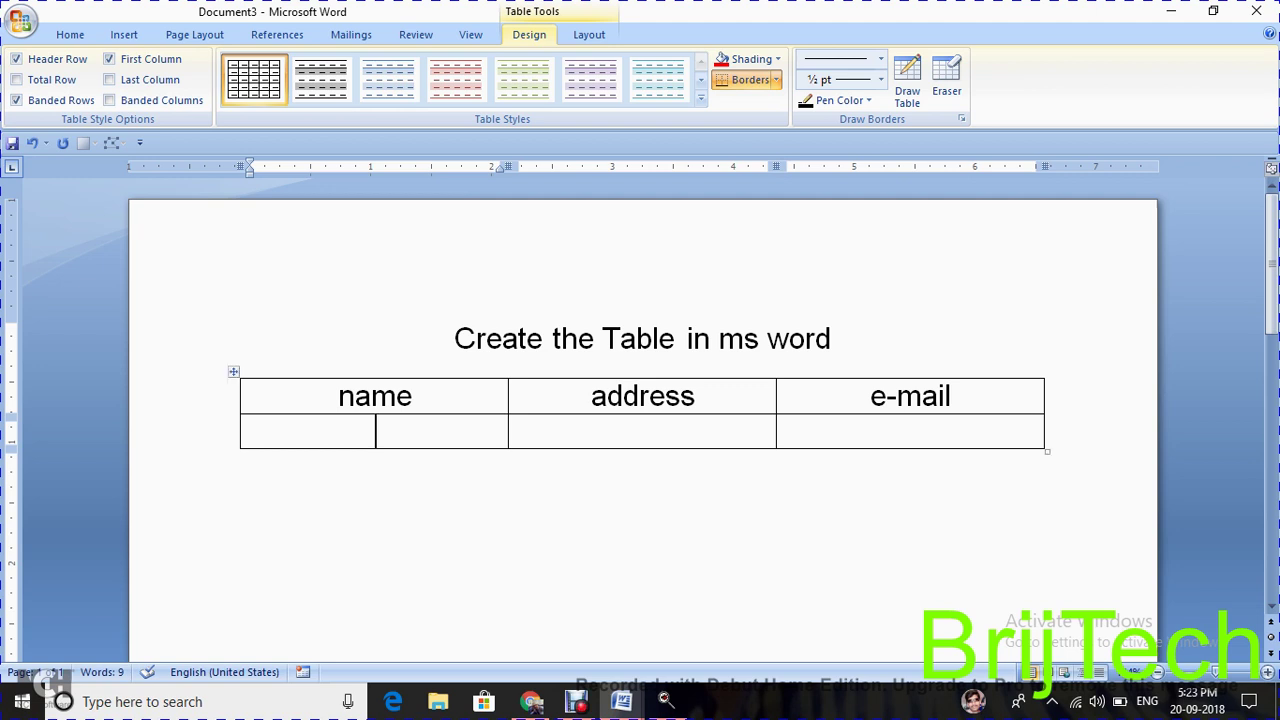
# Try a blue banded style, revert to plain grid, and enter a sample name, town and e-mail.
pyautogui.click(320, 80)
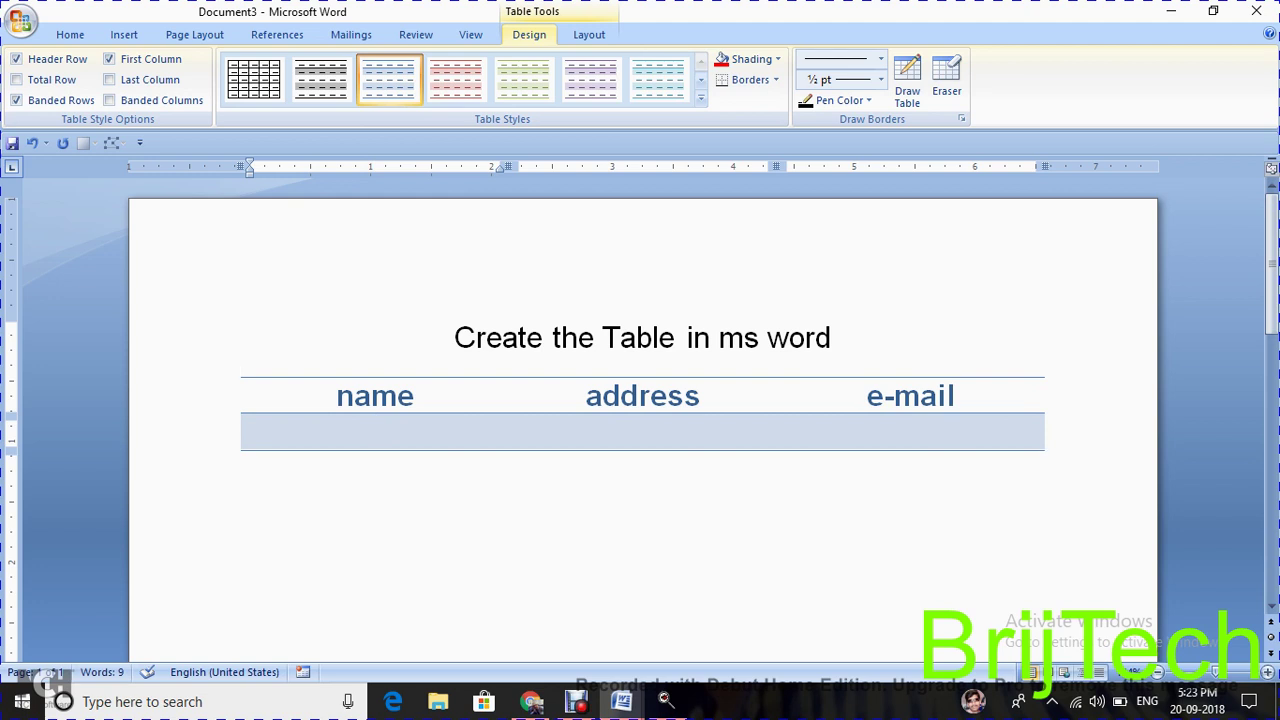
pyautogui.click(254, 80)
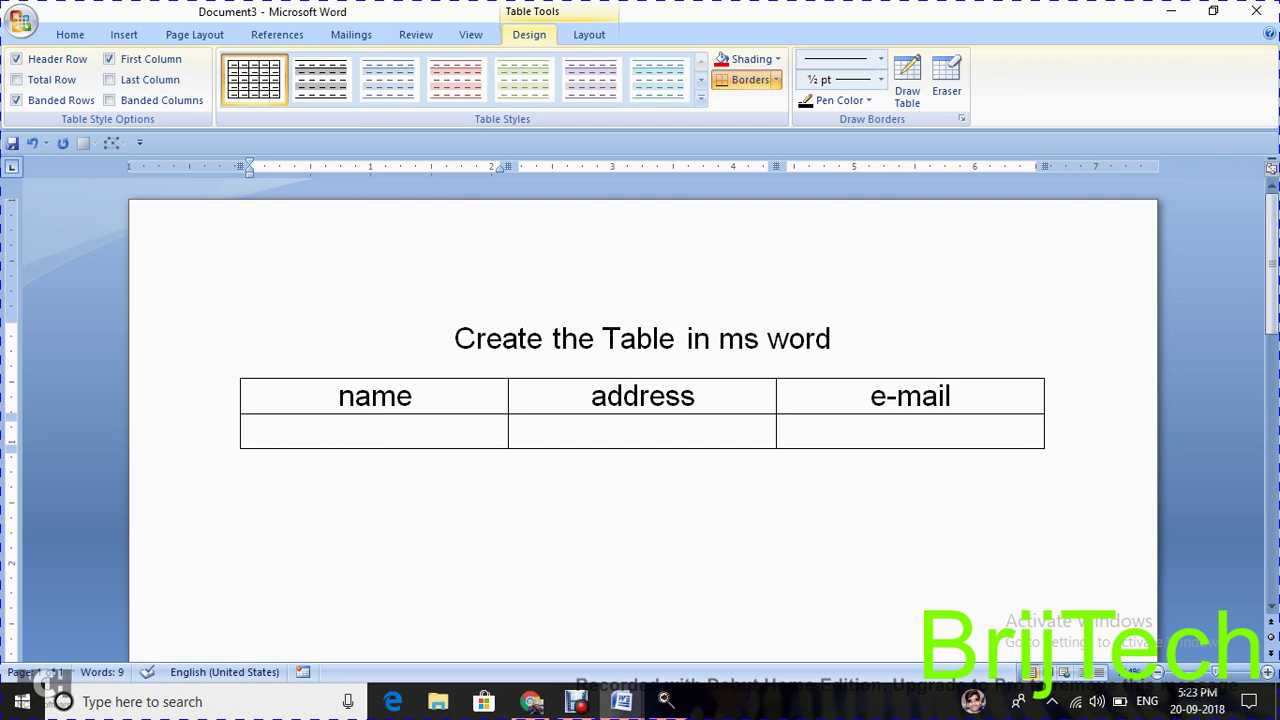
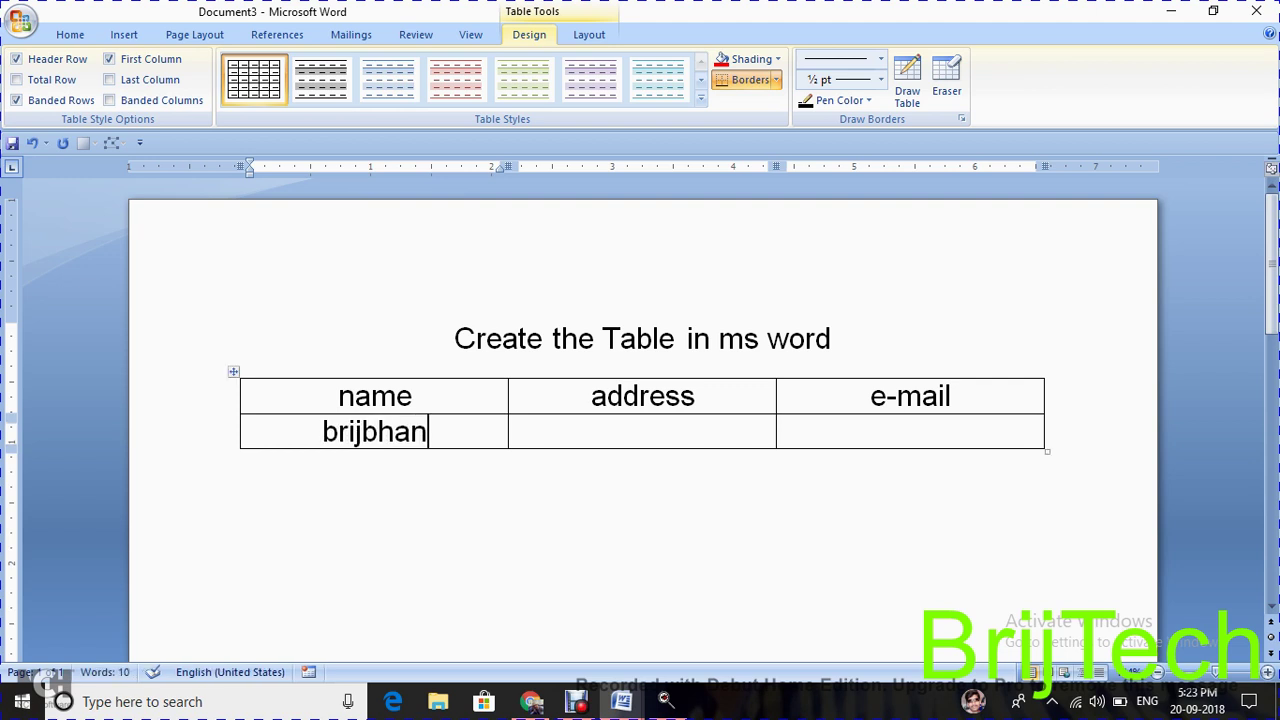
pyautogui.click(642, 431)
pyautogui.write('s')
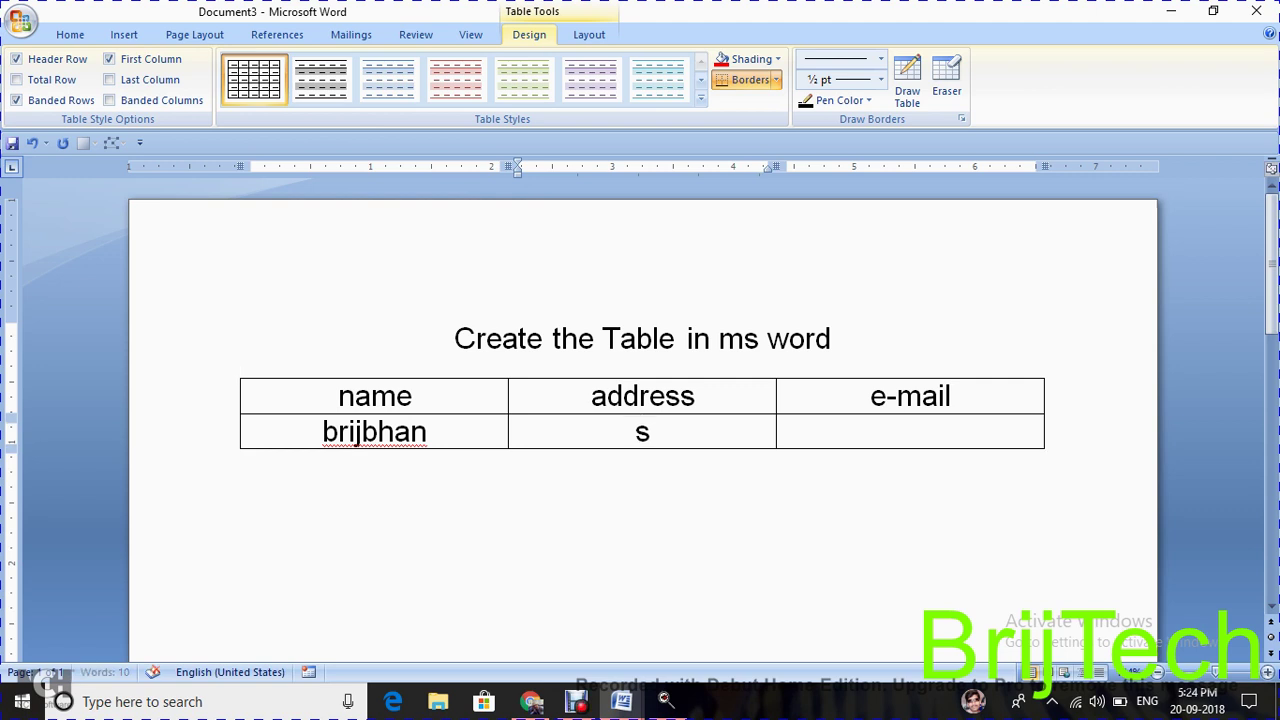
pyautogui.write('idhi')
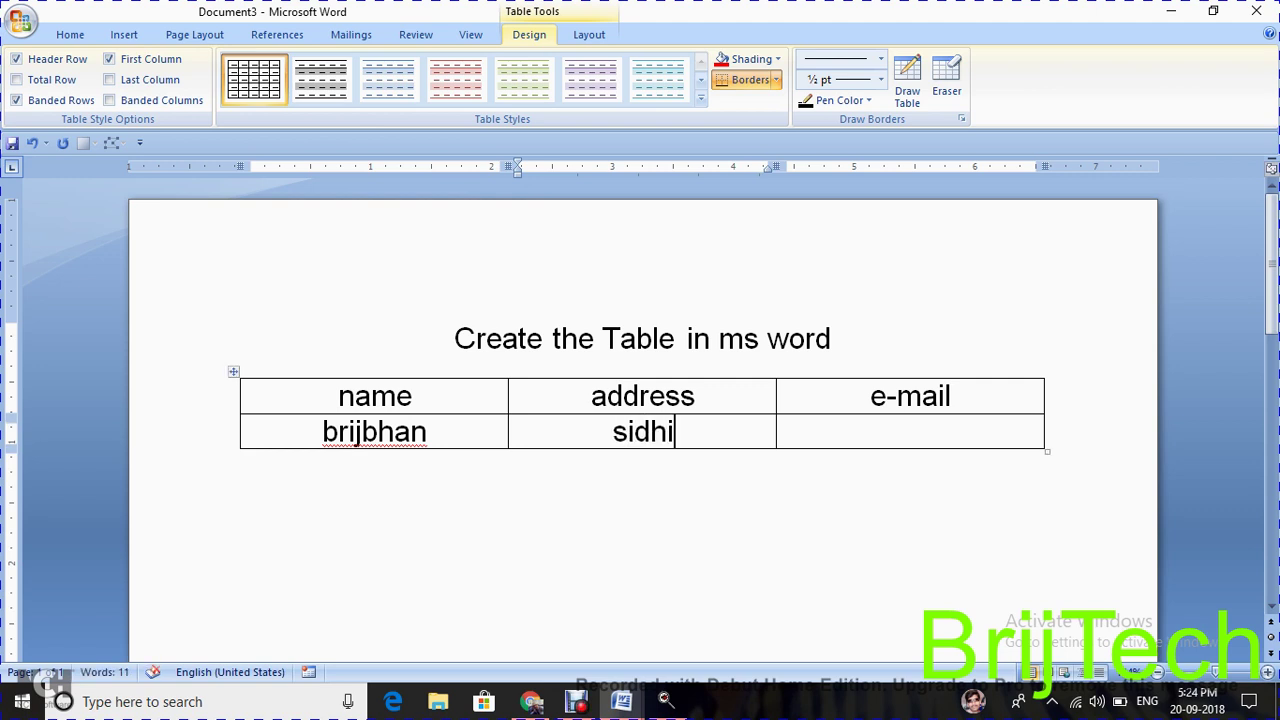
pyautogui.click(912, 431)
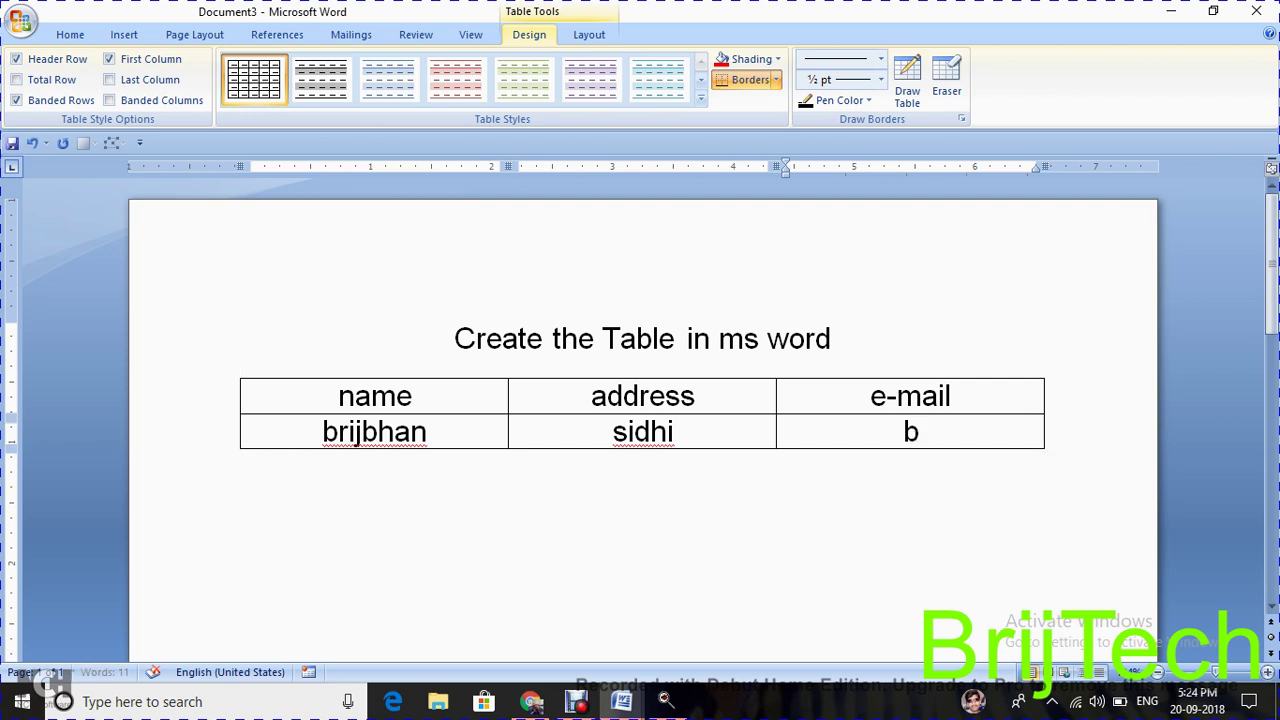
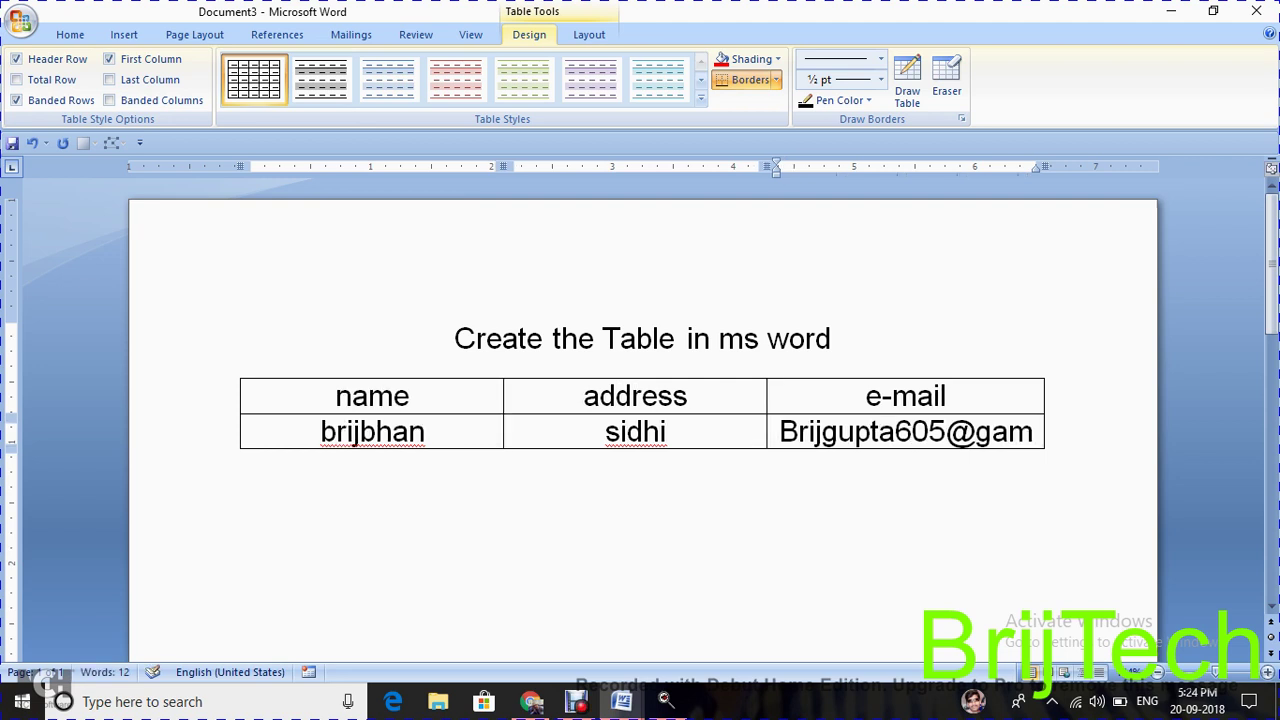
# Widen the first table to the right and correct the e-mail address so it fits.
pyautogui.press('BackSpace')
pyautogui.press('BackSpace')
pyautogui.press('BackSpace')
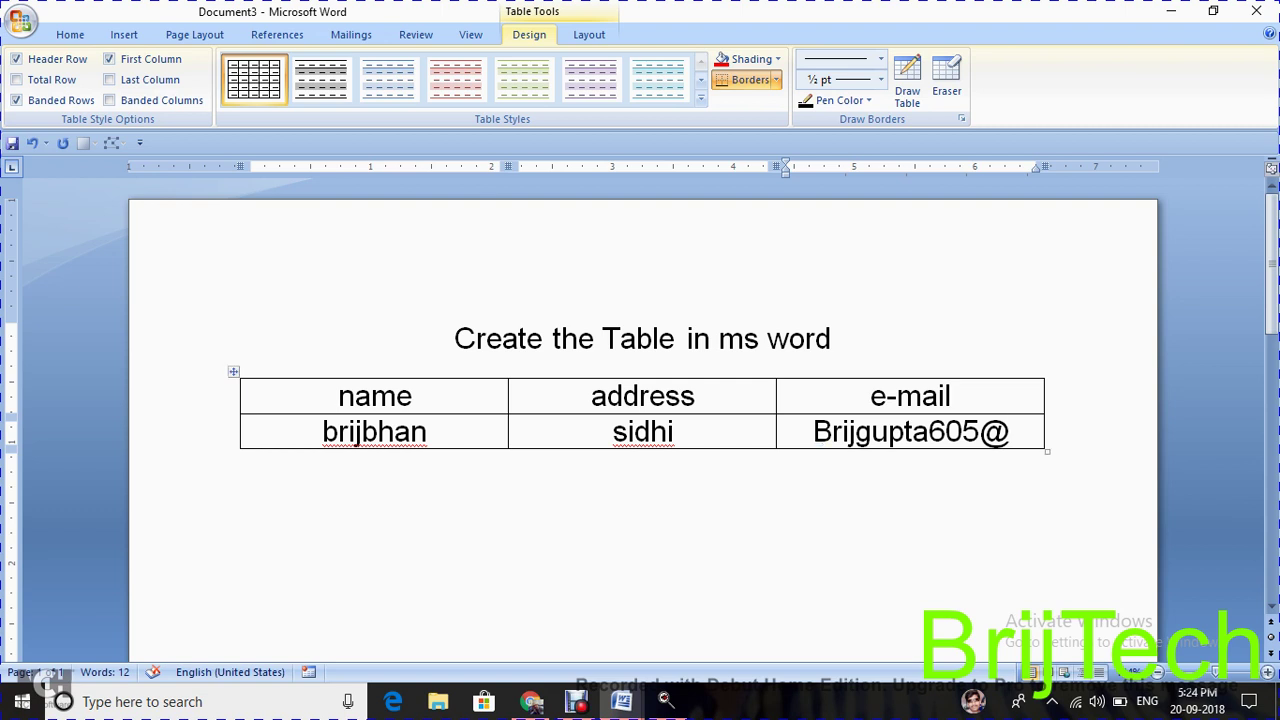
pyautogui.moveTo(1047, 452)
pyautogui.mouseDown()
pyautogui.moveTo(1127, 463)
pyautogui.moveTo(1092, 454)
pyautogui.mouseUp()
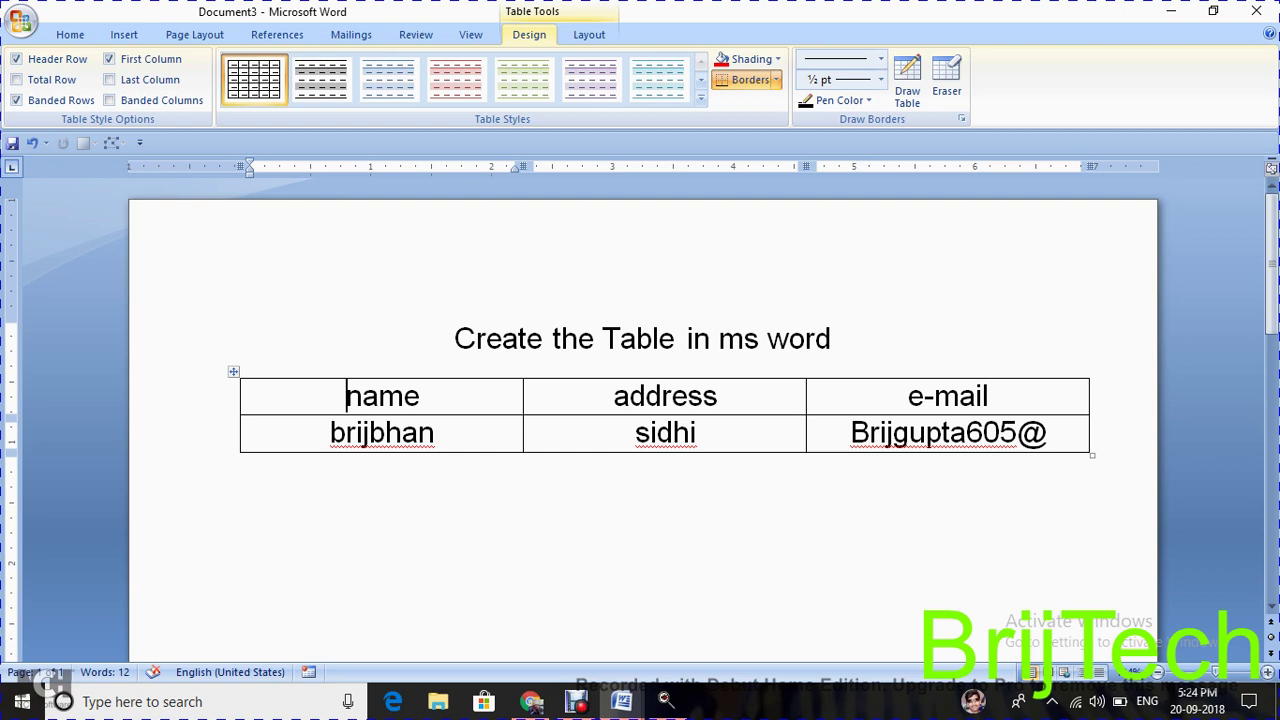
pyautogui.click(1047, 432)
pyautogui.write('gn')
pyautogui.press('BackSpace')
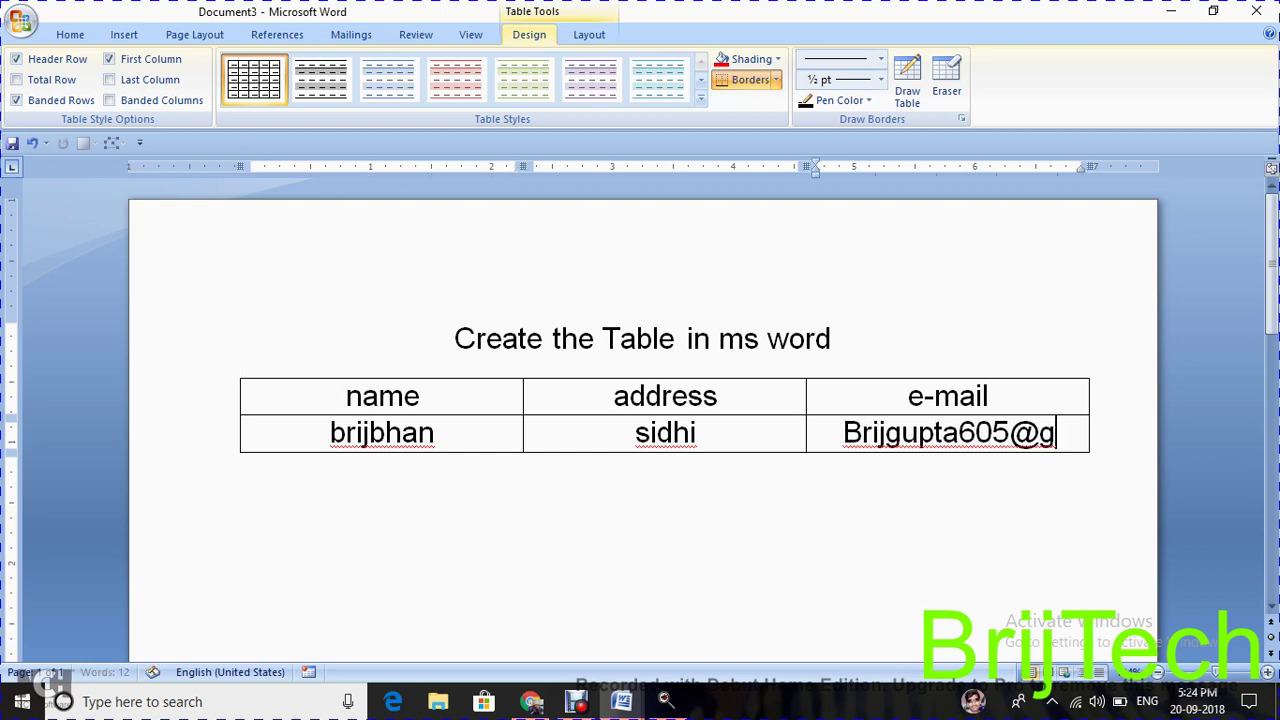
pyautogui.write('mail.c')
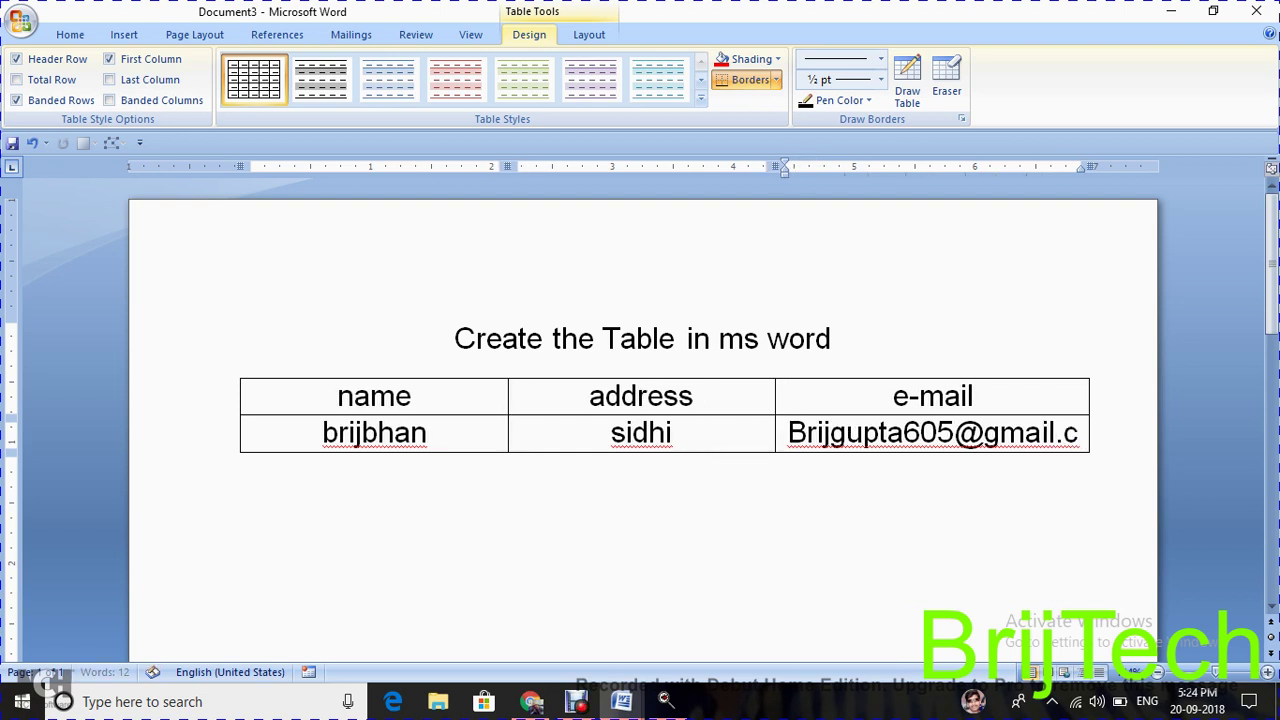
pyautogui.write('om')
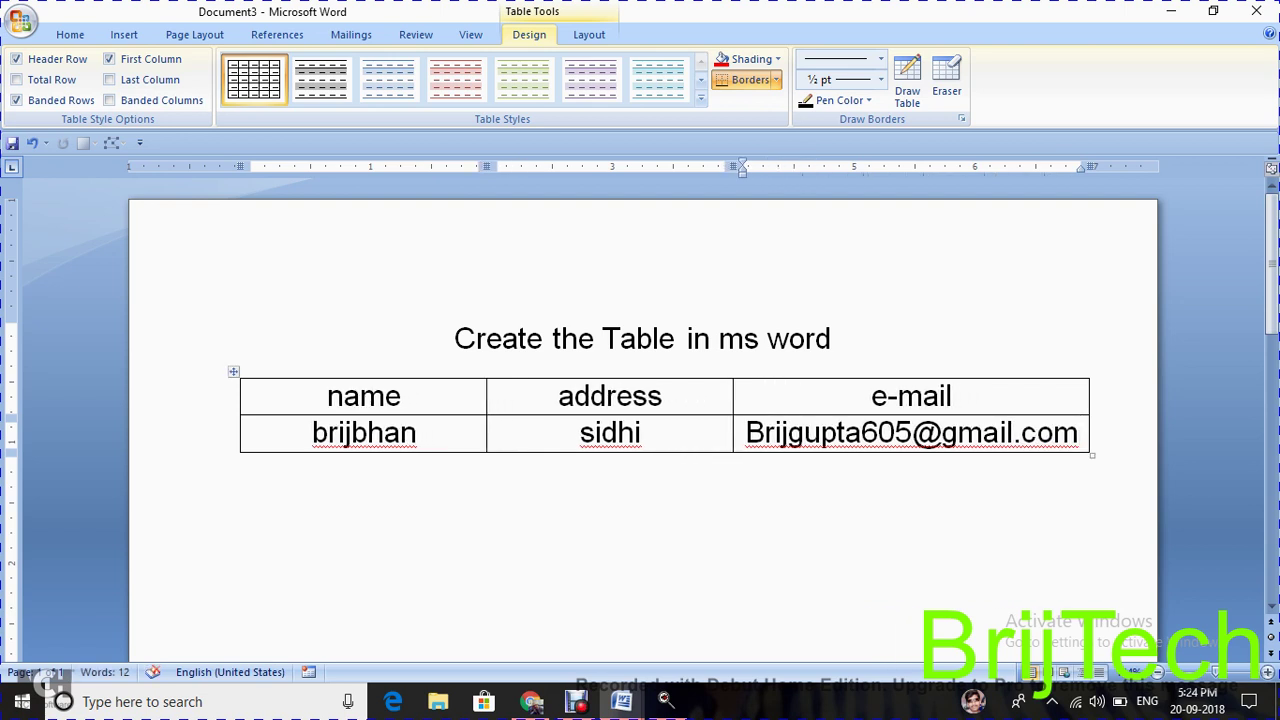
pyautogui.click(644, 471)
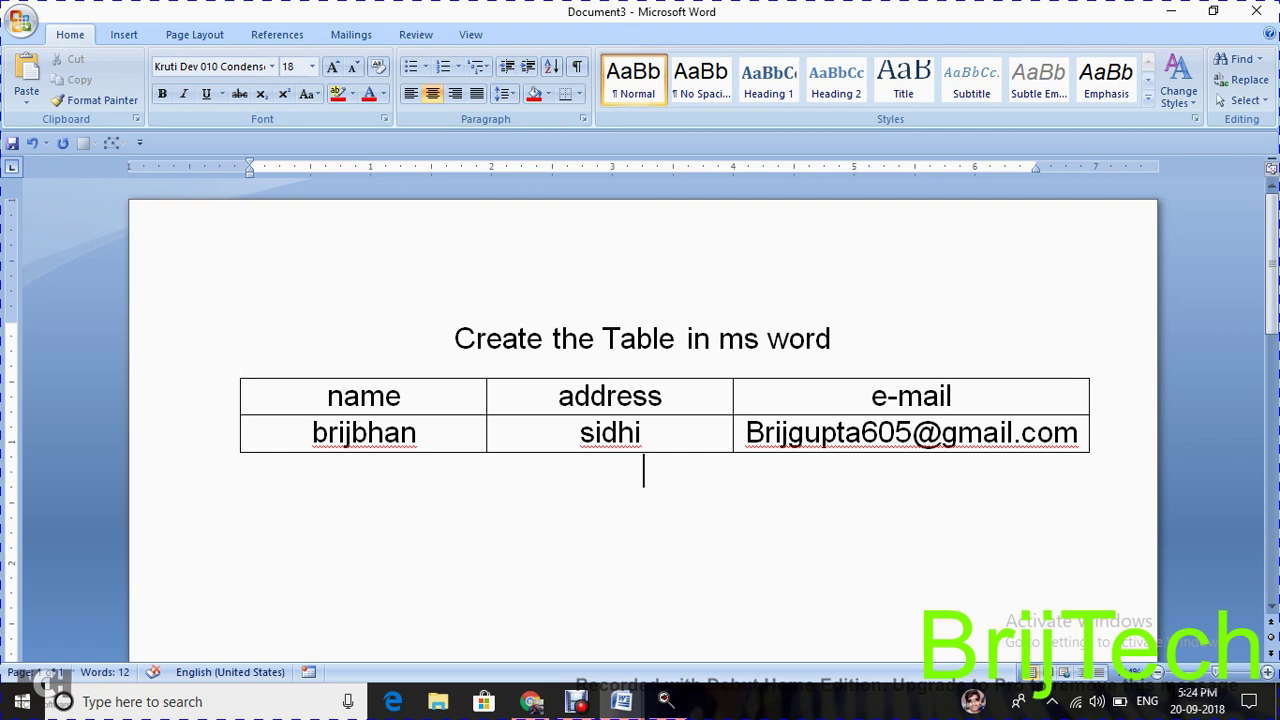
# Insert a 5x5 table on a new line below the first table.
pyautogui.press('Return')
pyautogui.click(124, 34)
pyautogui.click(155, 75)
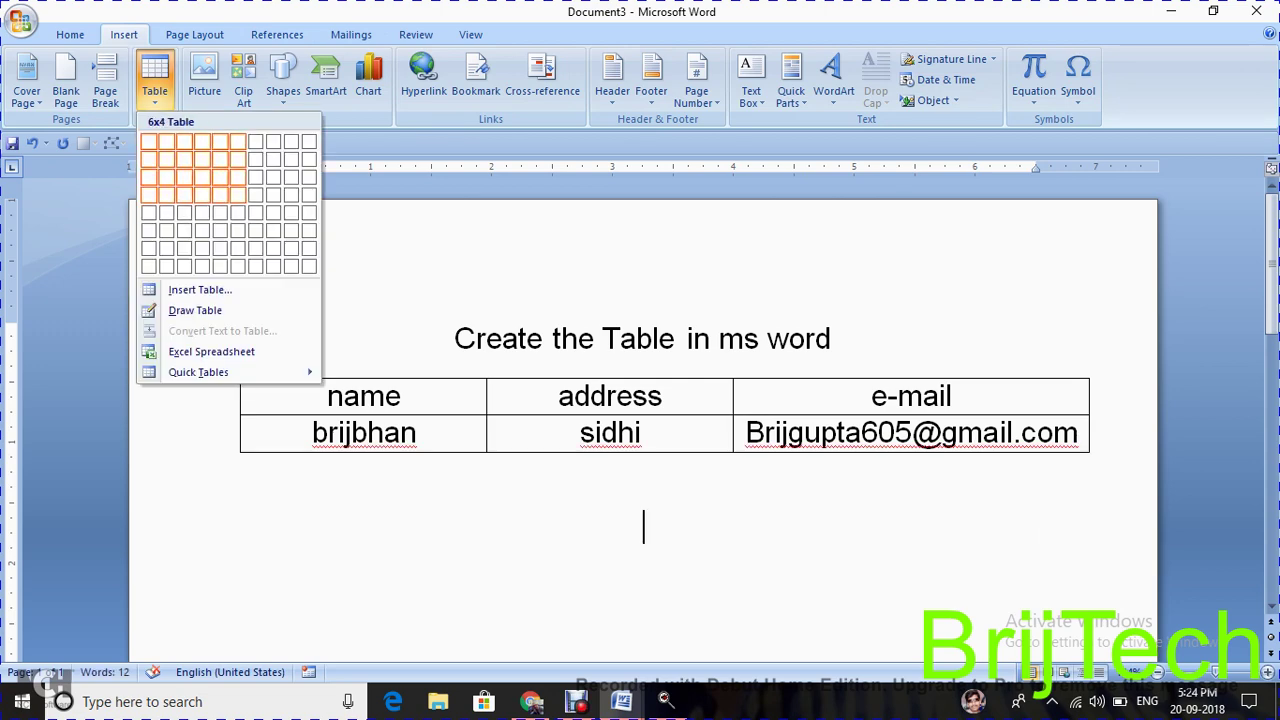
pyautogui.click(220, 213)
pyautogui.scroll(-2, 640, 450)
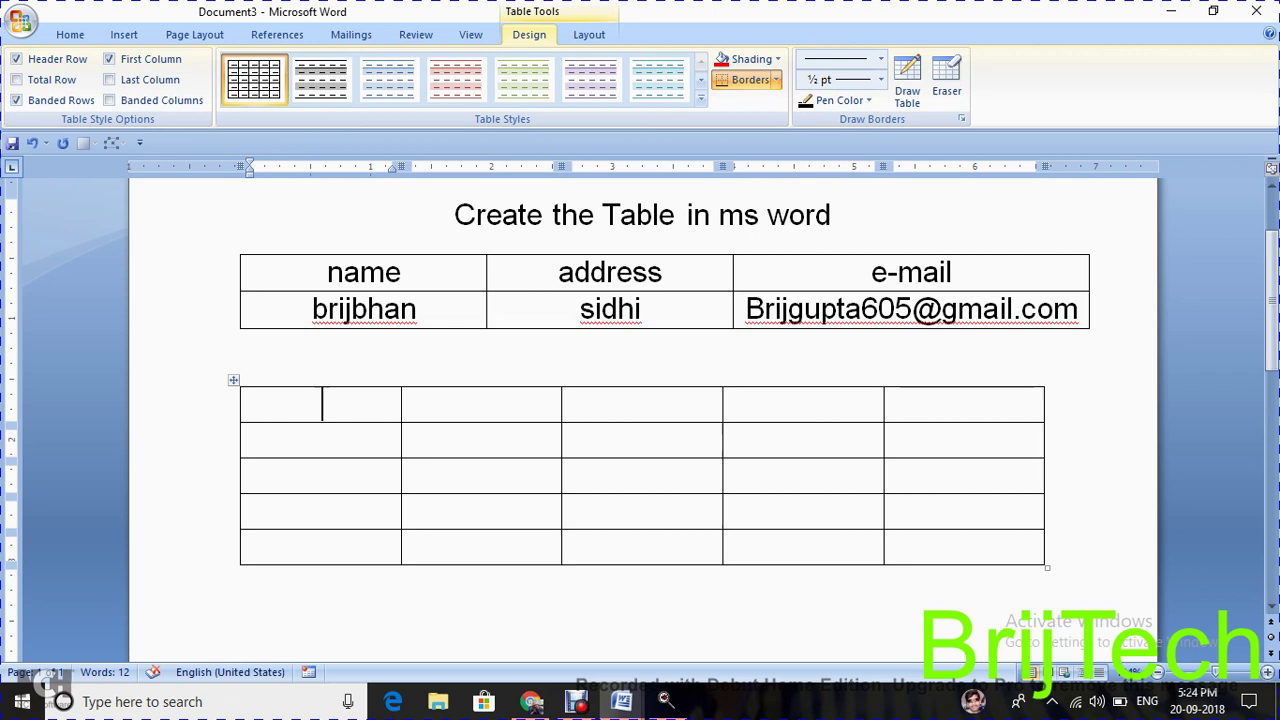
# Fill column 1 with A, Tata collage, C, D and e.
pyautogui.write('a')
pyautogui.press('Down')
pyautogui.write('b')
pyautogui.press('BackSpace')
pyautogui.write('Tata collage')
pyautogui.press('Down')
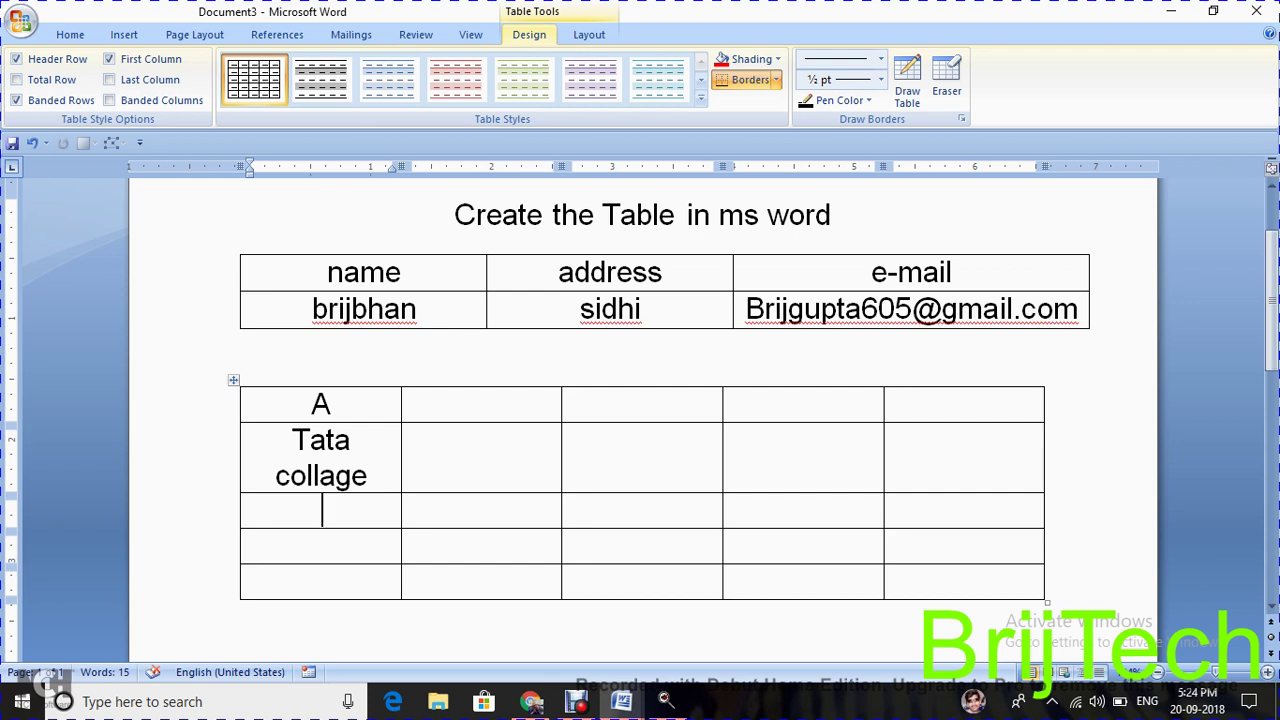
pyautogui.write('c')
pyautogui.press('Down')
pyautogui.write('d')
pyautogui.press('Down')
pyautogui.write('e')
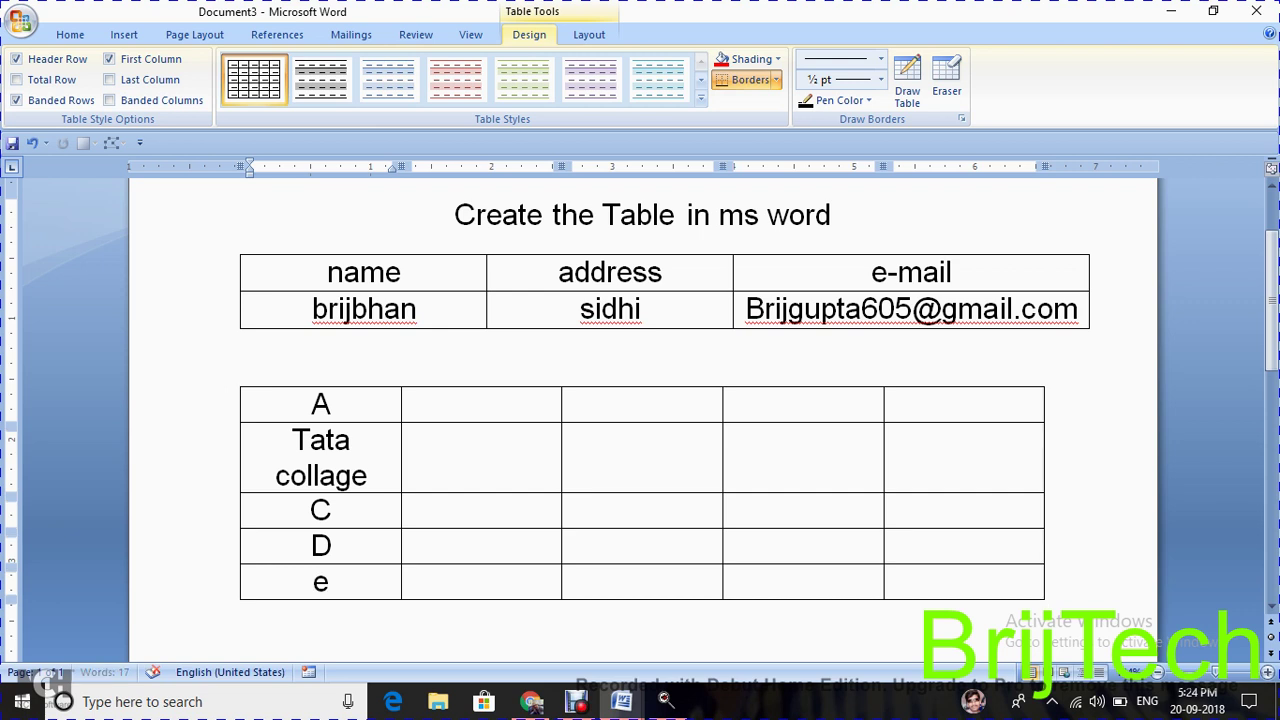
pyautogui.press('Tab')
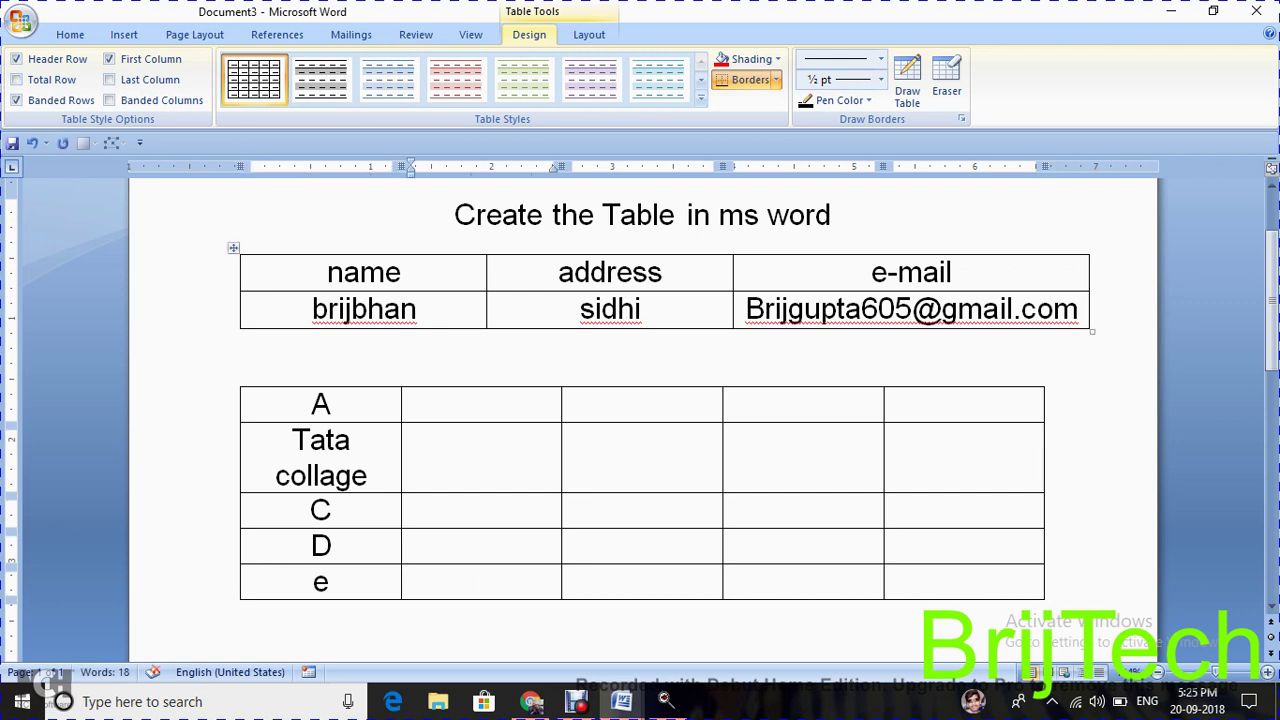
# Enter 1, 2, 4, 3 and 6 down column 3.
pyautogui.click(643, 404)
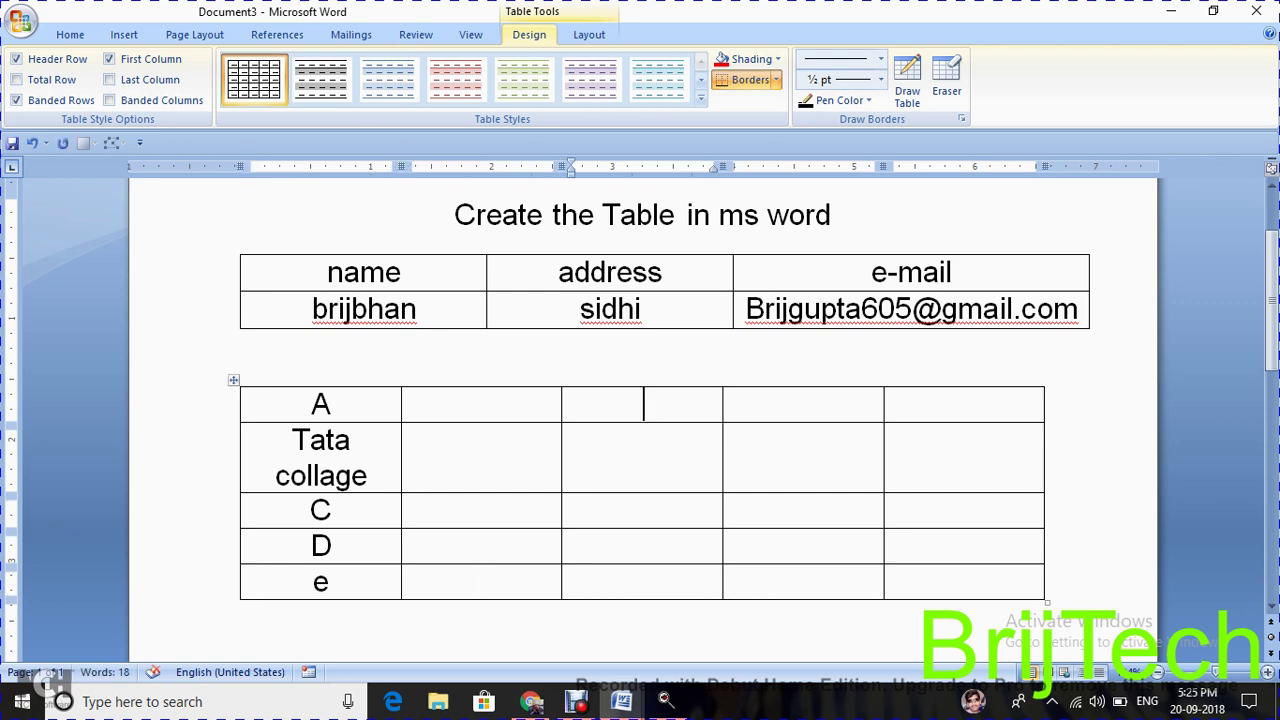
pyautogui.write('1')
pyautogui.click(642, 440)
pyautogui.write('2')
pyautogui.click(643, 510)
pyautogui.write('4')
pyautogui.click(643, 545)
pyautogui.write('3')
pyautogui.click(643, 582)
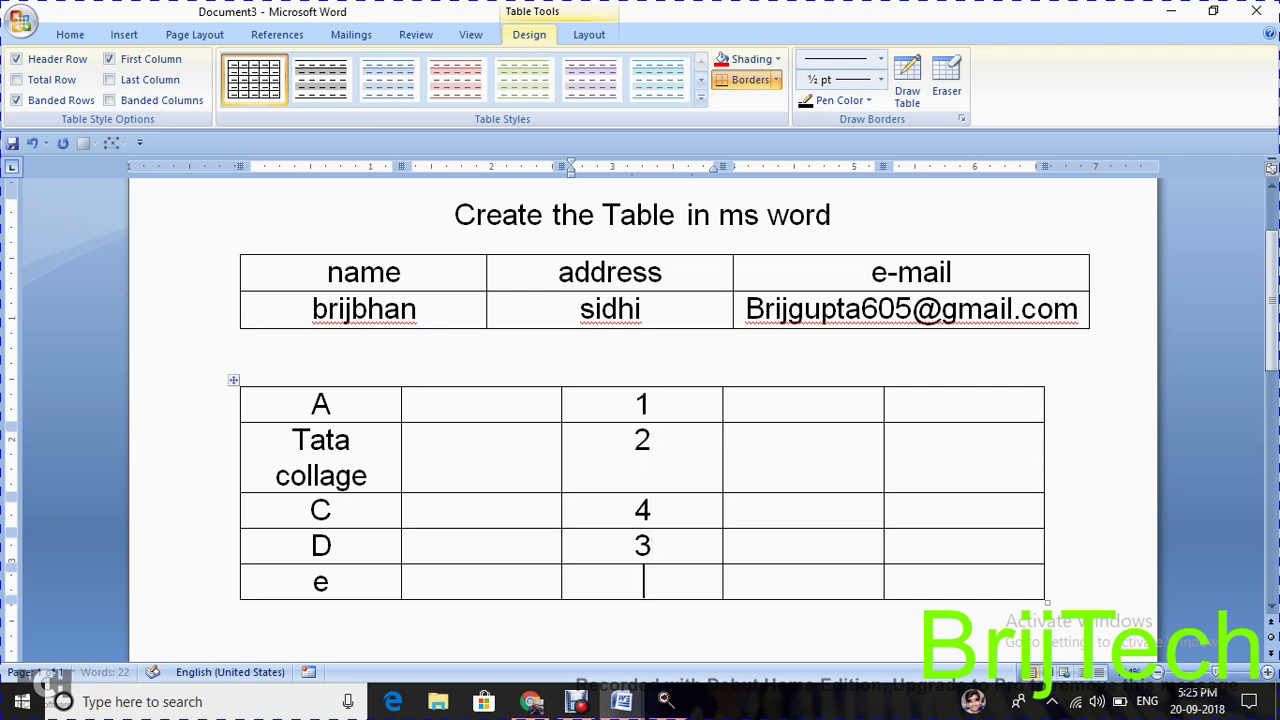
pyautogui.write('6')
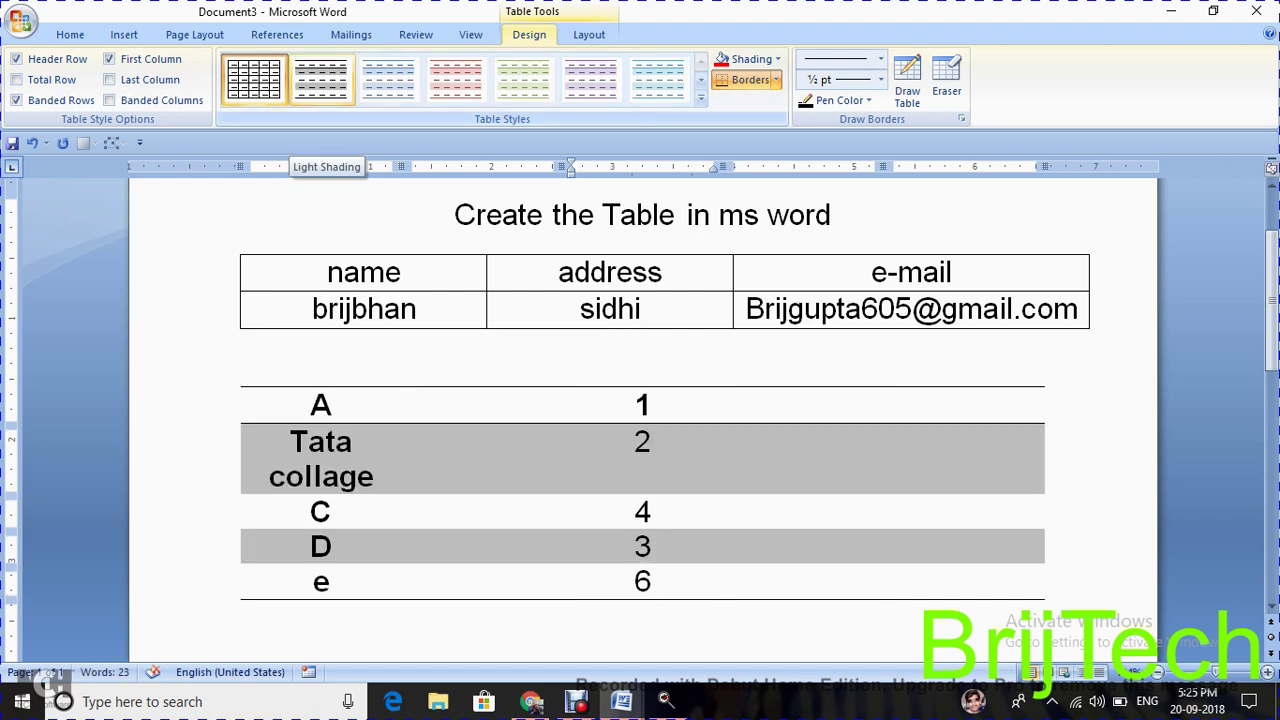
# Try Light Shading and a purple table style, then restore the plain Table Grid style.
pyautogui.click(321, 78)
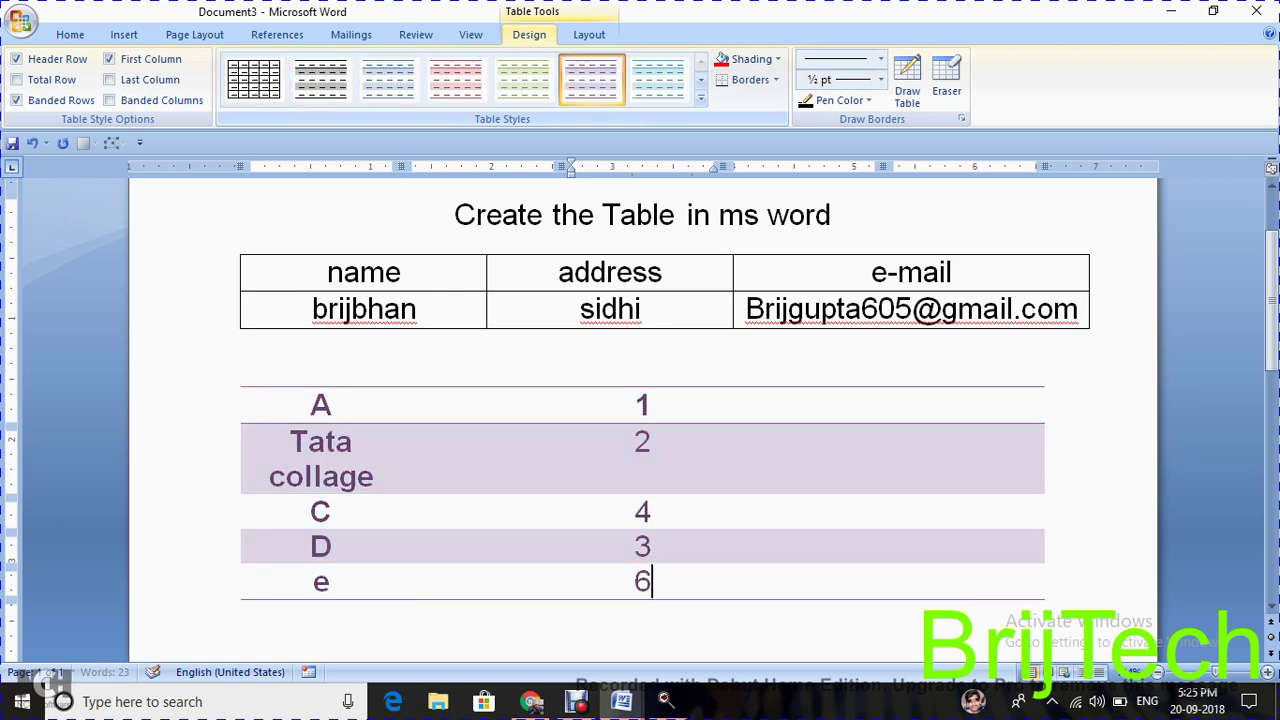
pyautogui.click(700, 97)
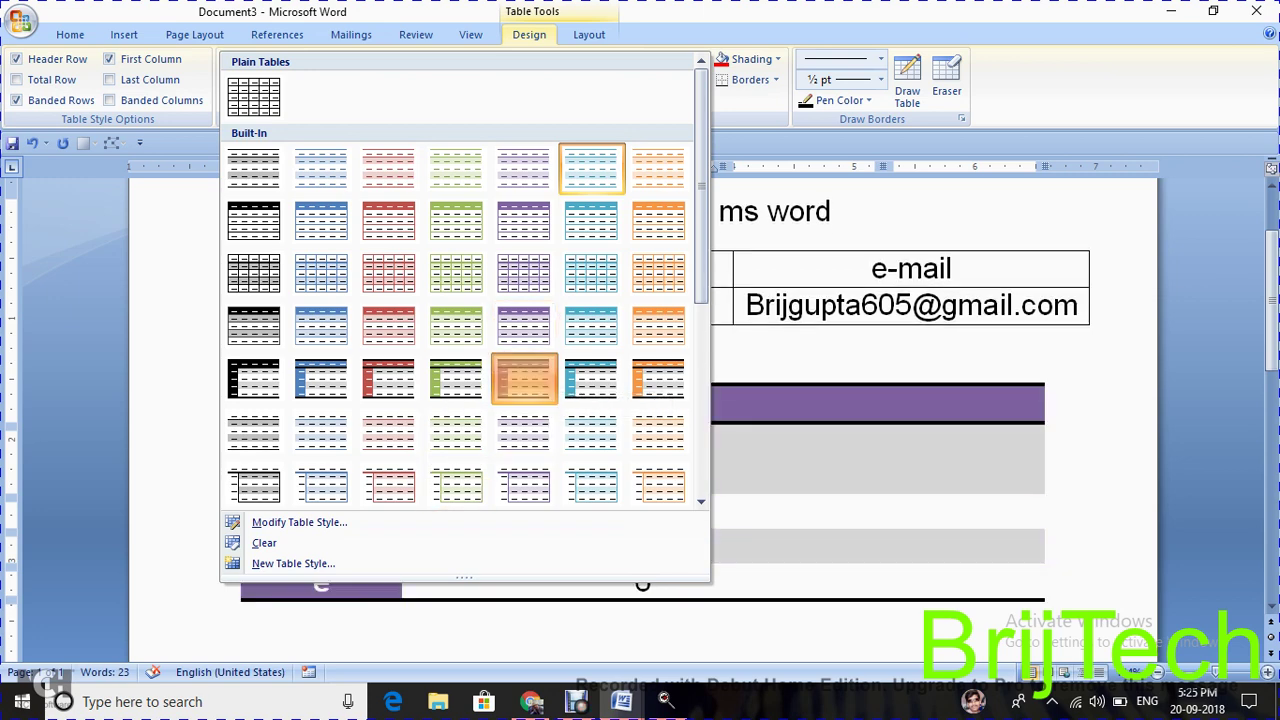
pyautogui.click(524, 378)
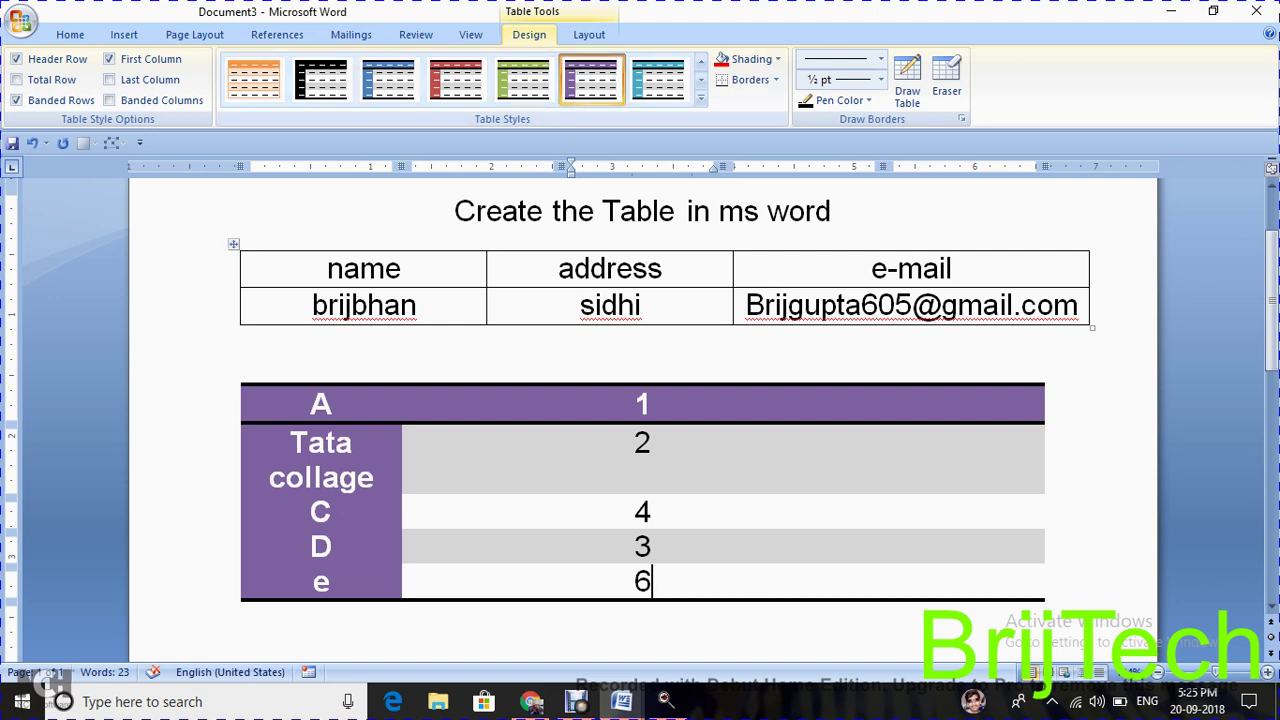
pyautogui.click(700, 98)
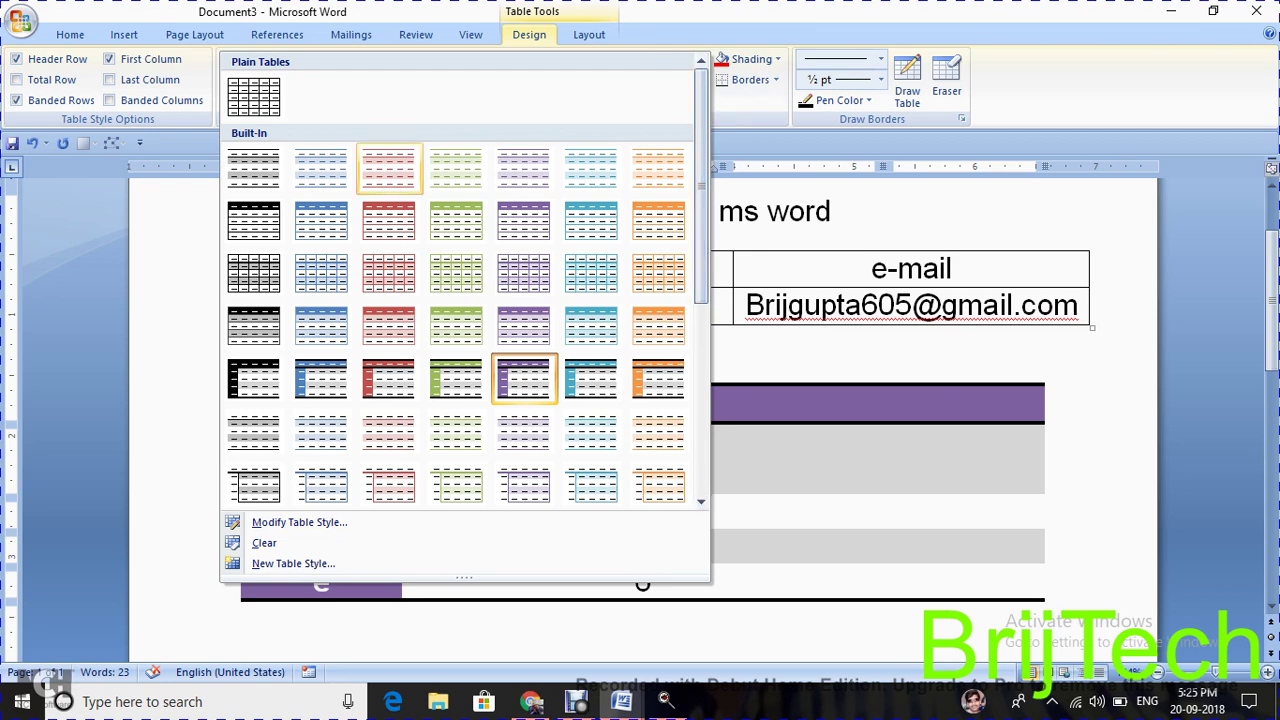
pyautogui.click(254, 96)
pyautogui.click(653, 582)
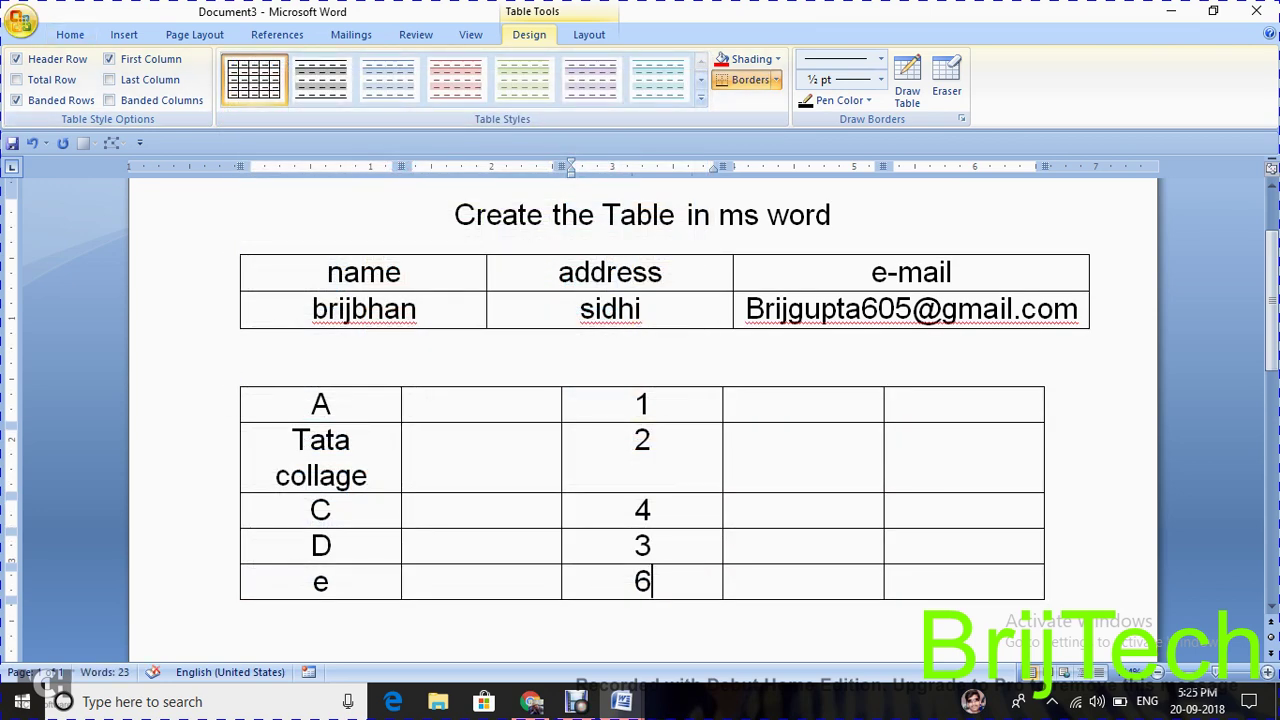
pyautogui.click(20, 20)
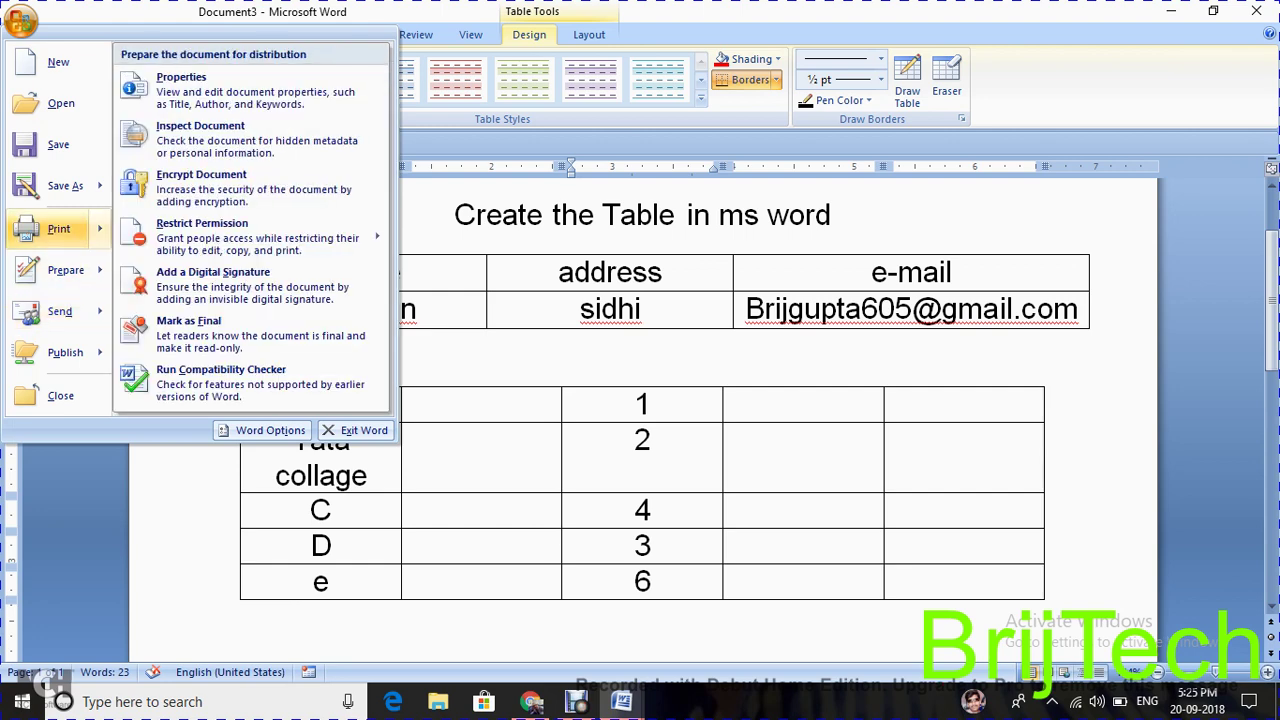
pyautogui.moveTo(60, 229)
pyautogui.click(188, 185)
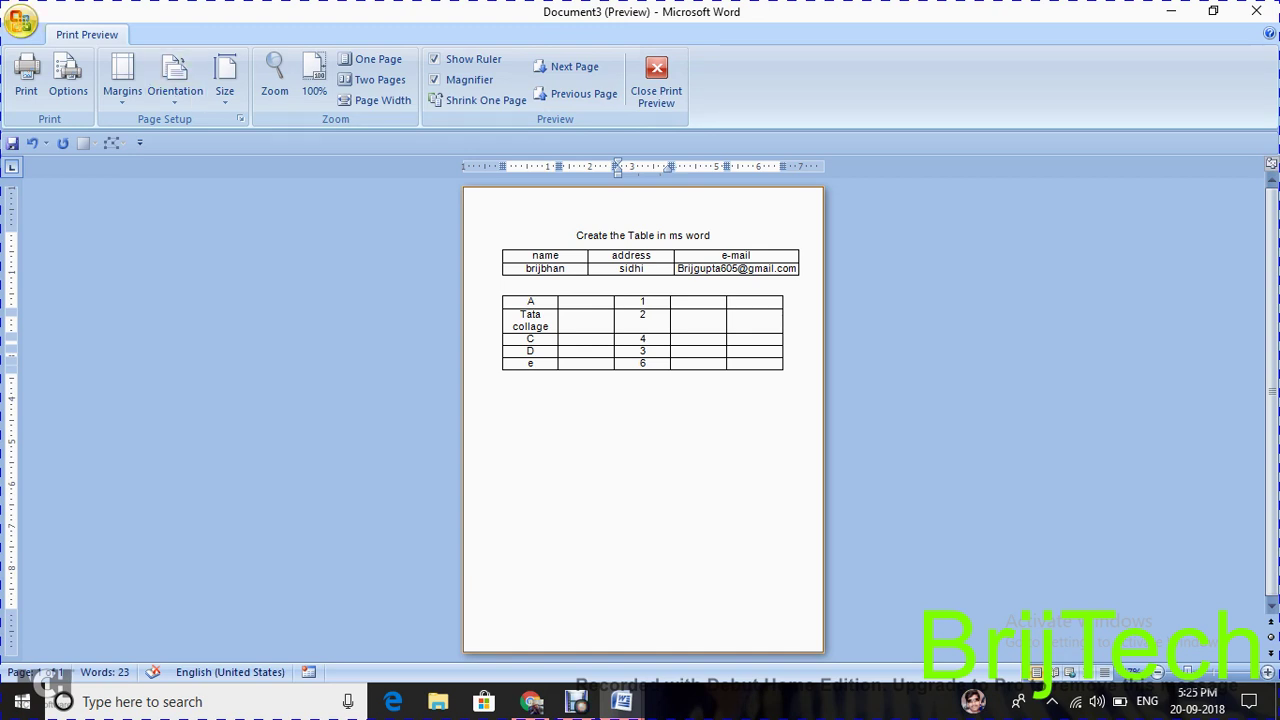
pyautogui.click(20, 20)
pyautogui.click(20, 20)
pyautogui.press('Escape')
pyautogui.scroll(2, 640, 400)
pyautogui.scroll(2, 640, 400)
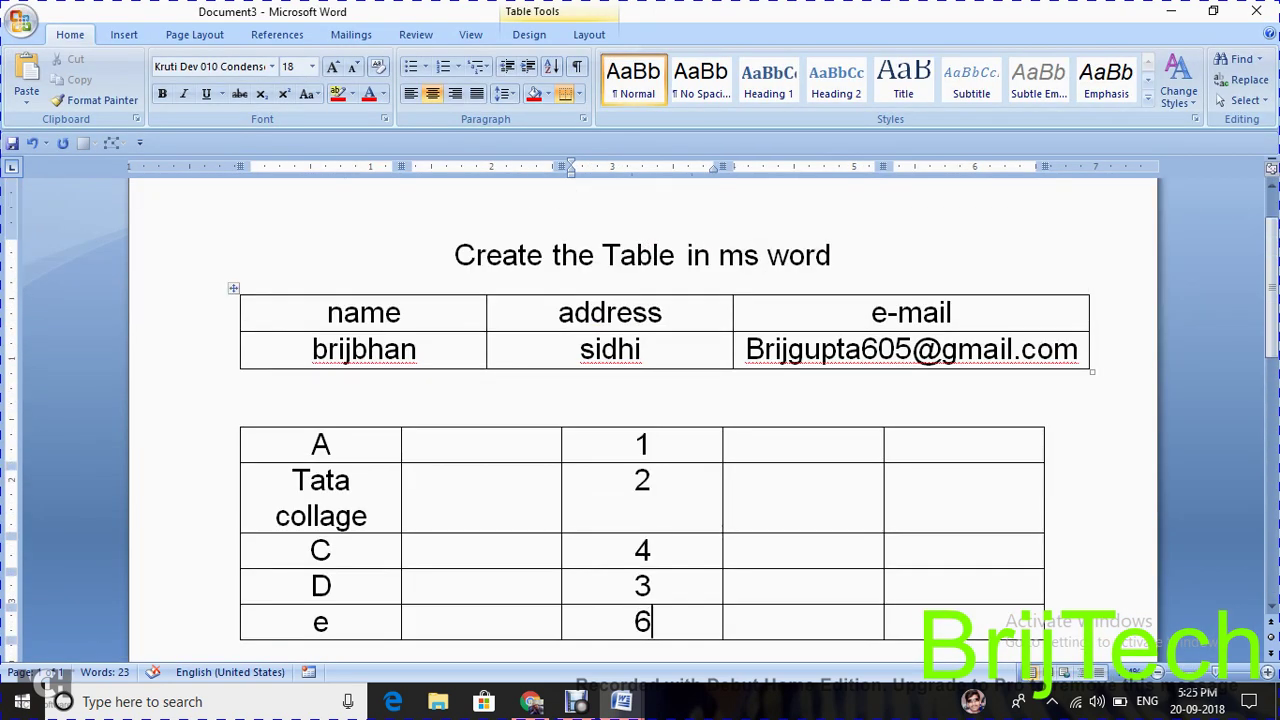
# Insert a dashed rule under the title and delete the leftover empty line.
pyautogui.click(832, 255)
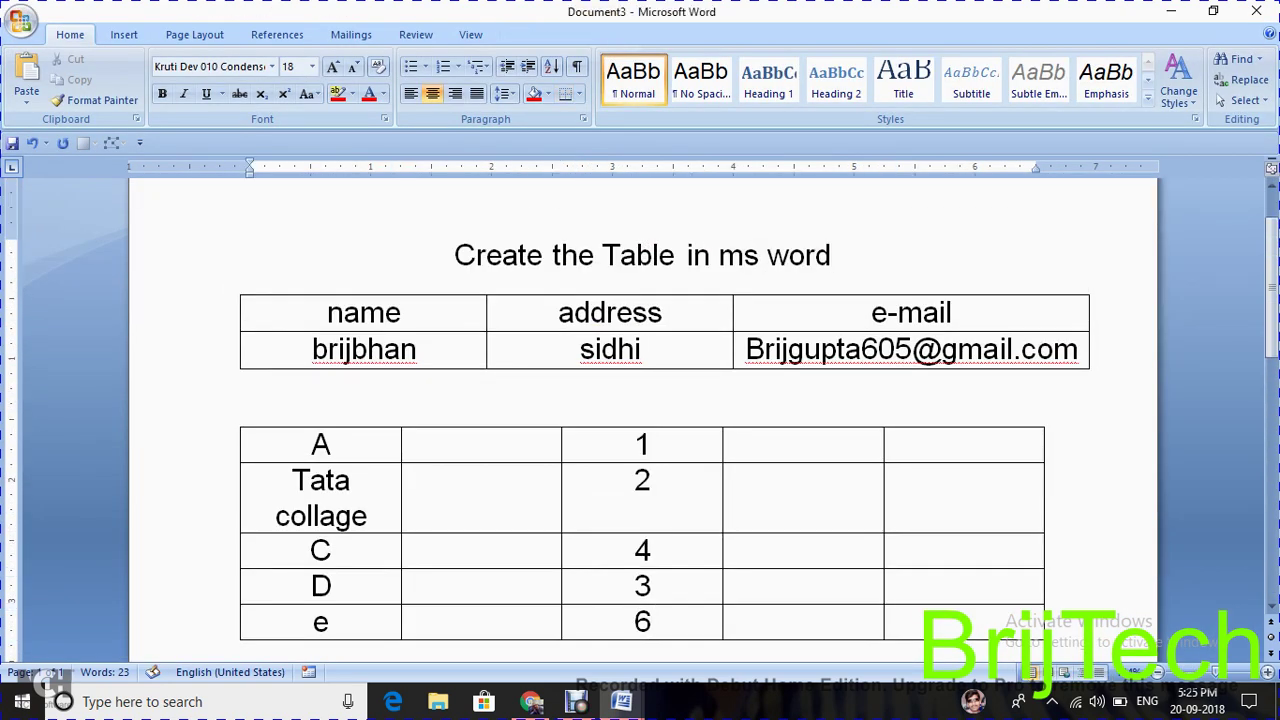
pyautogui.press('Return')
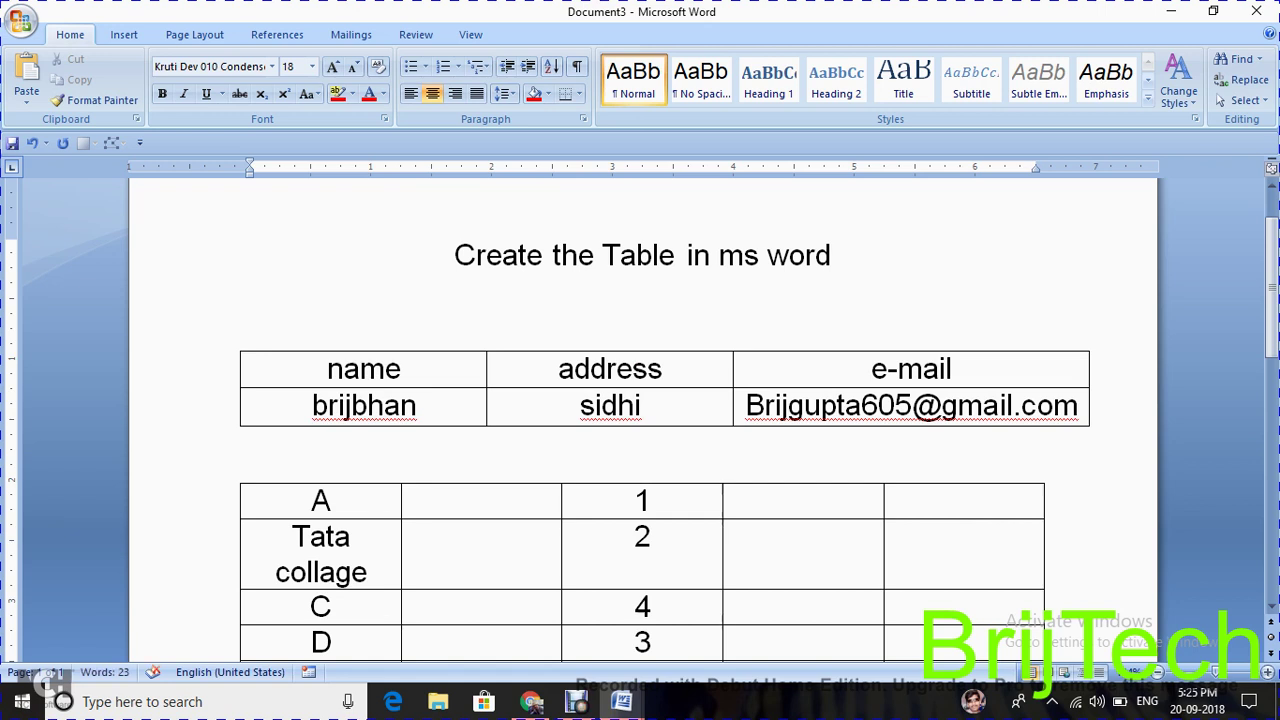
pyautogui.hotkey('ctrl', 'l')
pyautogui.write('-----')
pyautogui.press('Return')
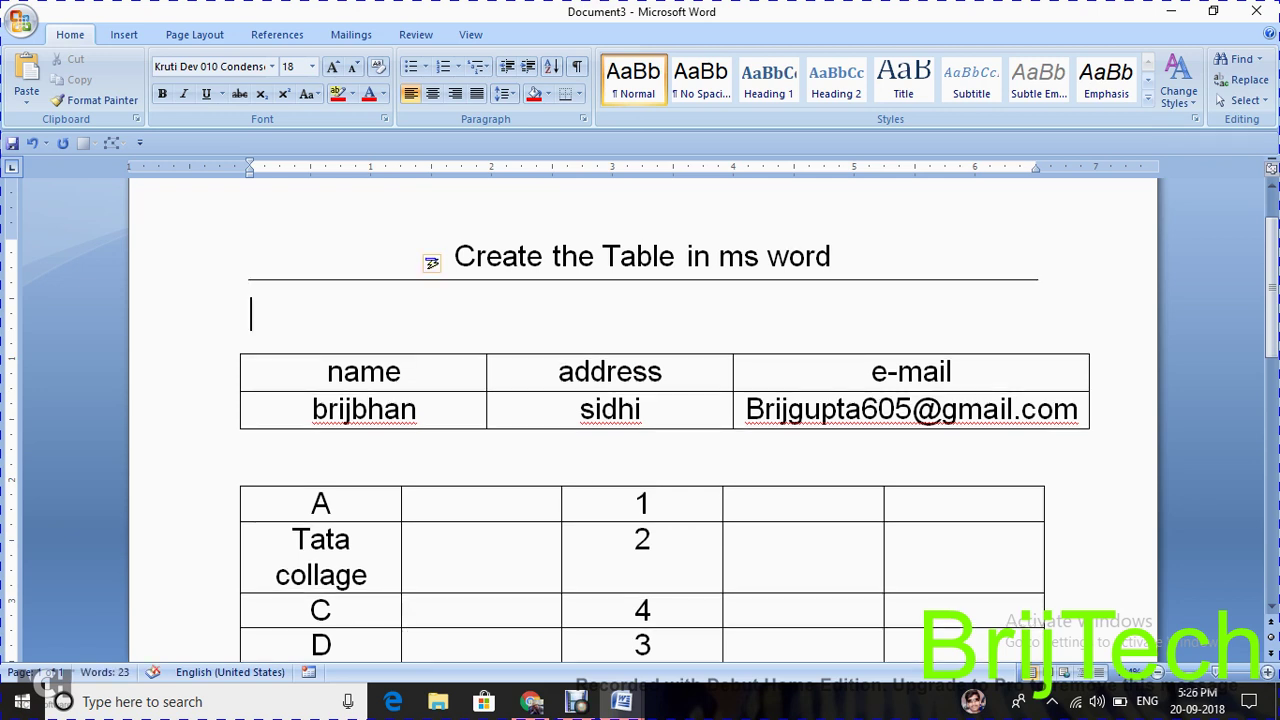
pyautogui.press('Down')
pyautogui.hotkey('shift', 'Down')
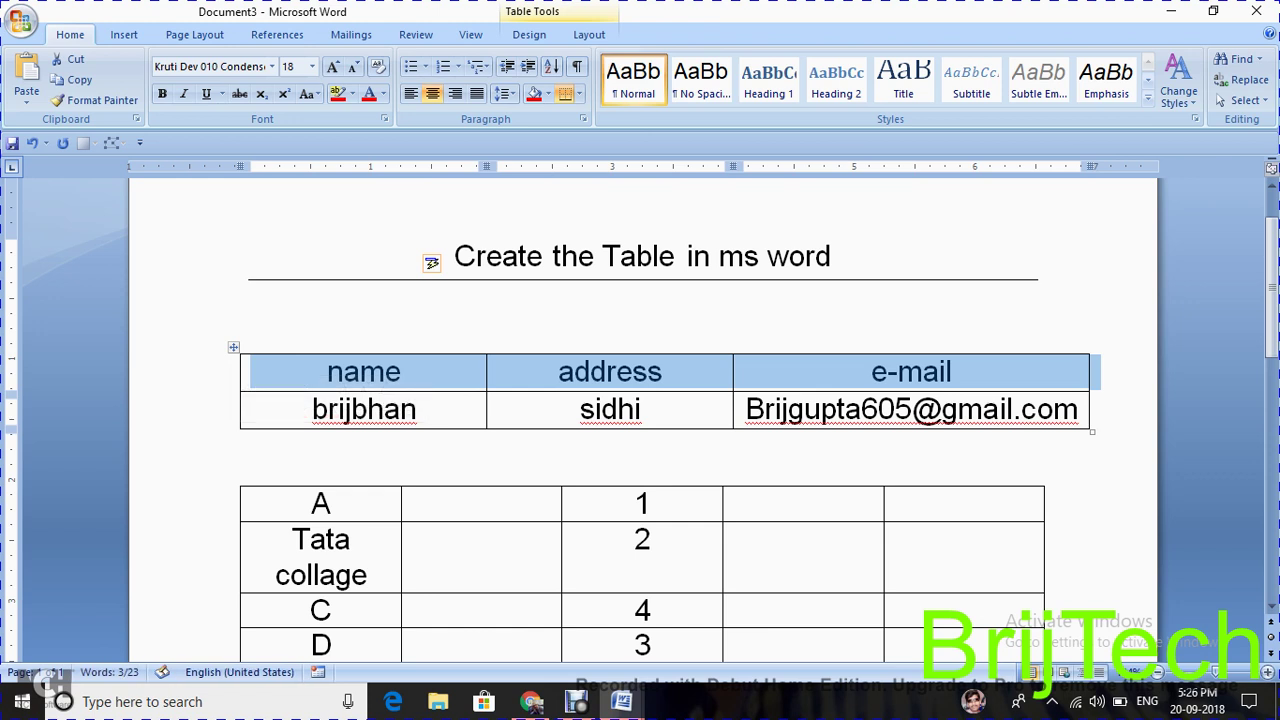
pyautogui.hotkey('shift', 'Up')
pyautogui.press('BackSpace')
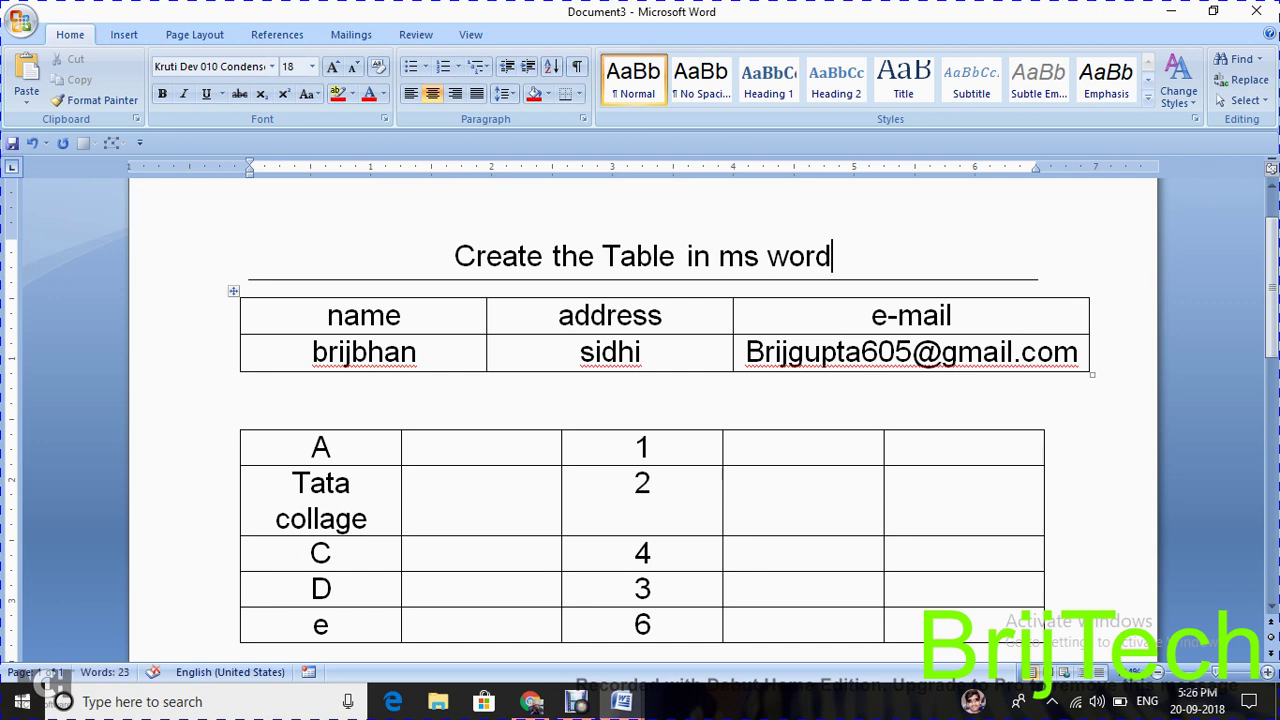
# Pull the title's right indent inward, then select the entire document with Ctrl+A.
pyautogui.moveTo(1036, 168); pyautogui.dragTo(990, 168)
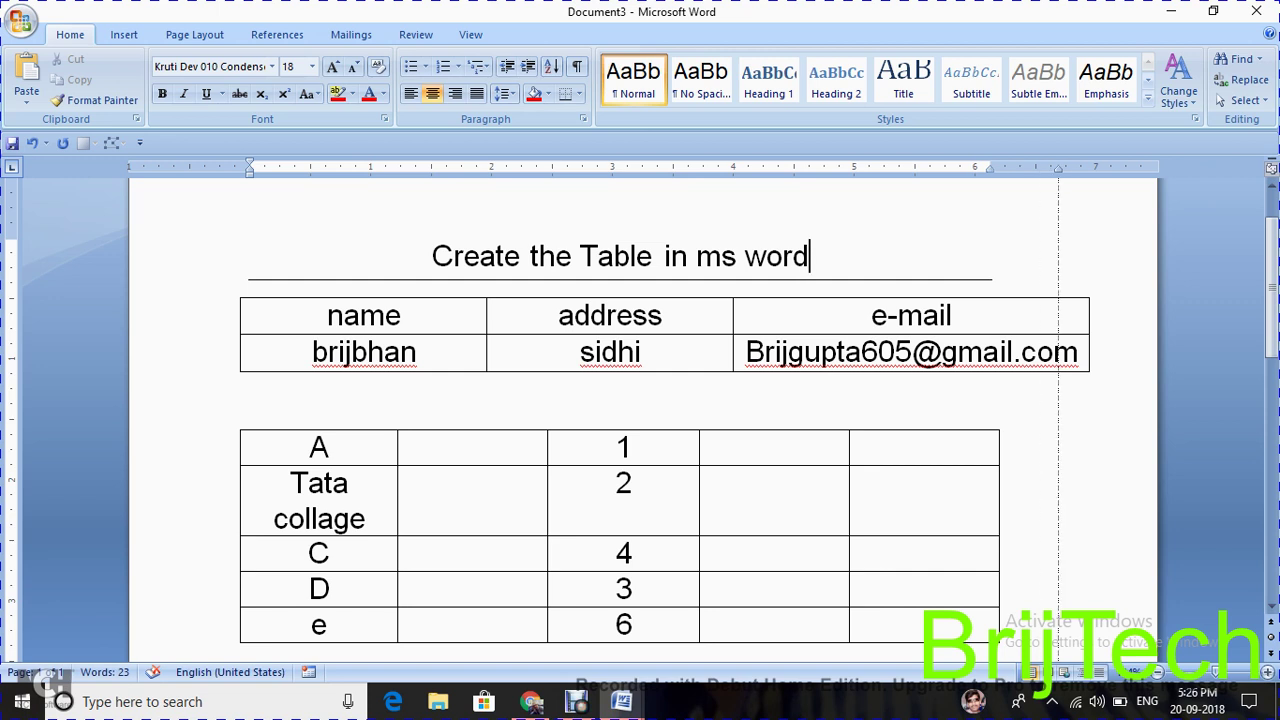
pyautogui.moveTo(1058, 168); pyautogui.dragTo(1073, 168)
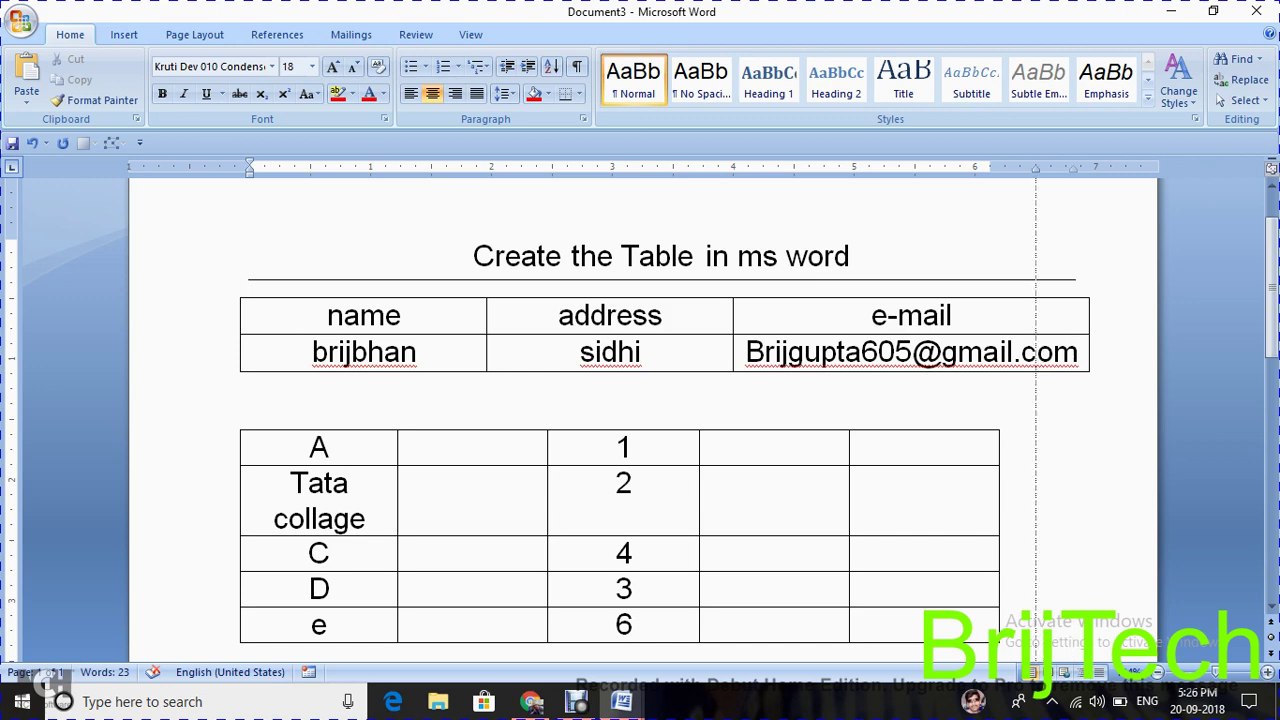
pyautogui.moveTo(1073, 168); pyautogui.dragTo(990, 168)
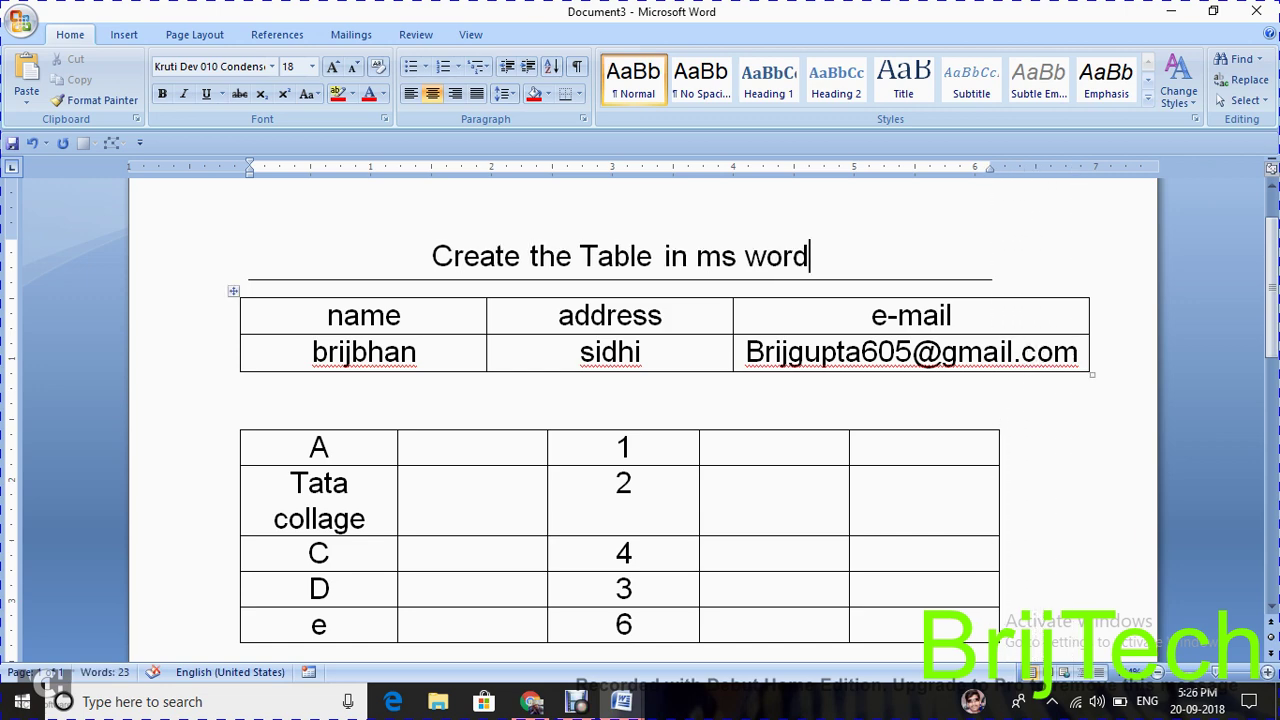
pyautogui.scroll(-2, 640, 420)
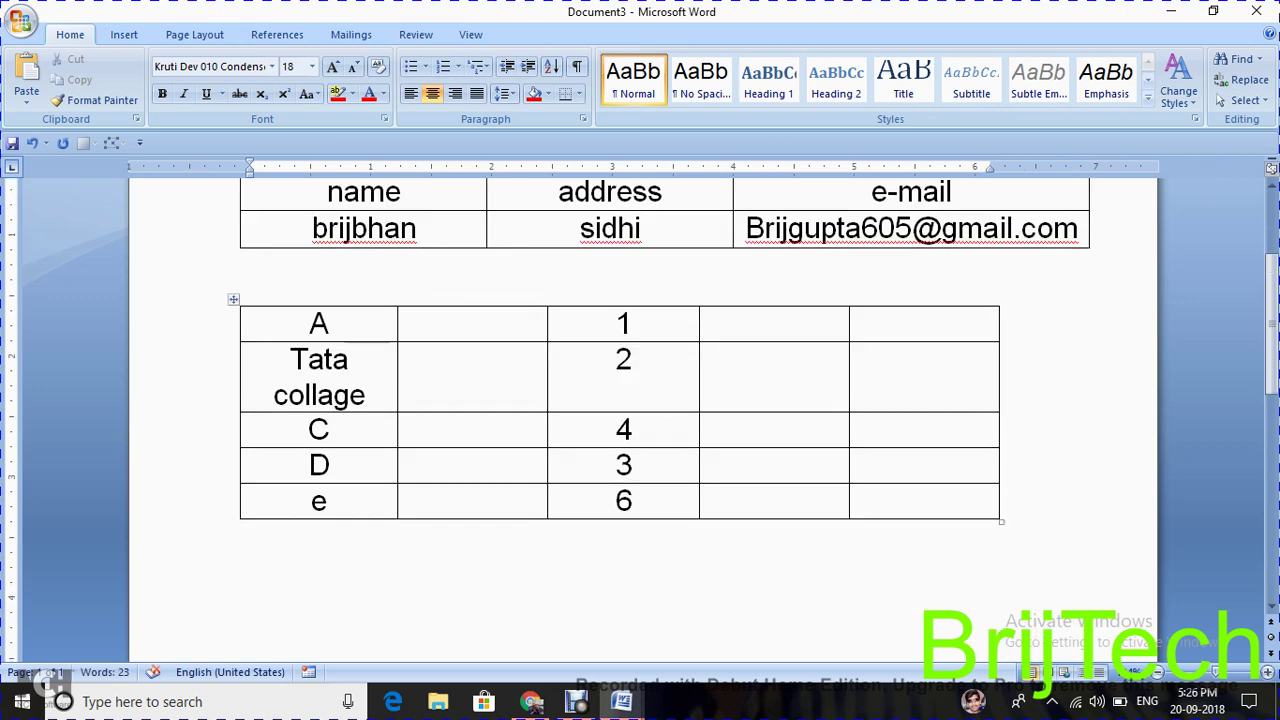
pyautogui.scroll(3, 640, 420)
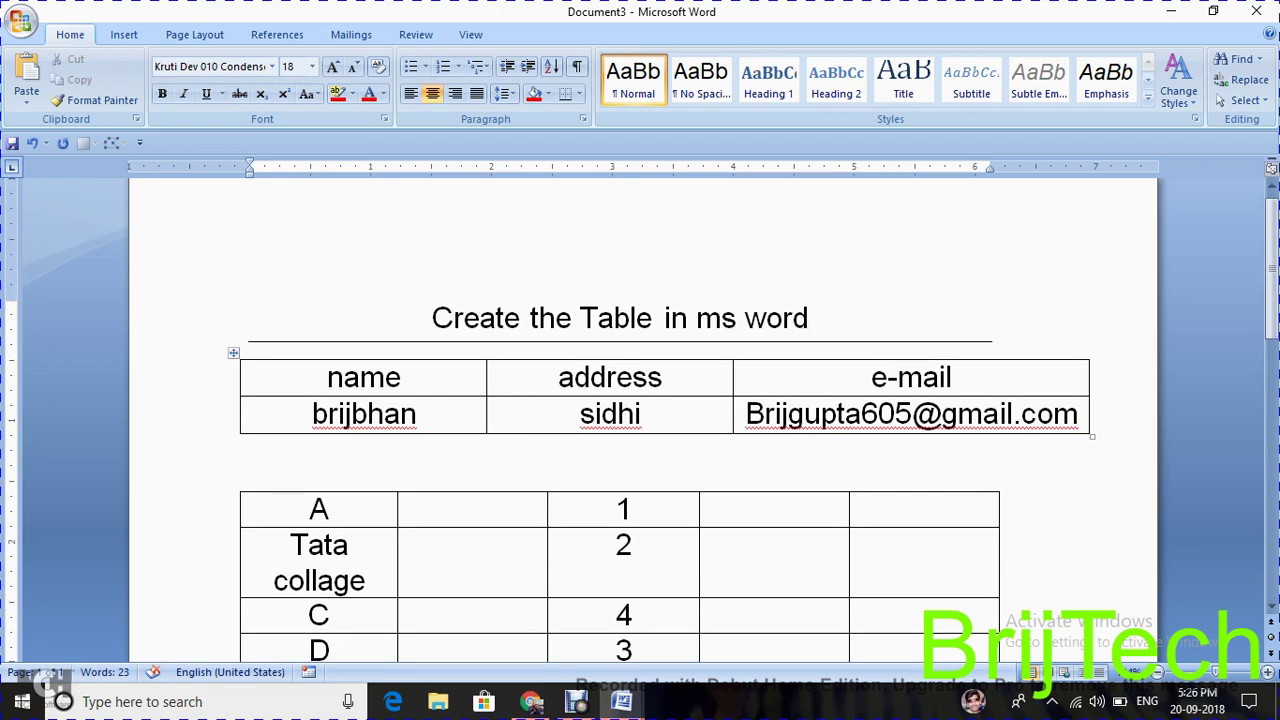
pyautogui.scroll(-5, 640, 420)
pyautogui.scroll(2, 640, 420)
pyautogui.scroll(1, 640, 420)
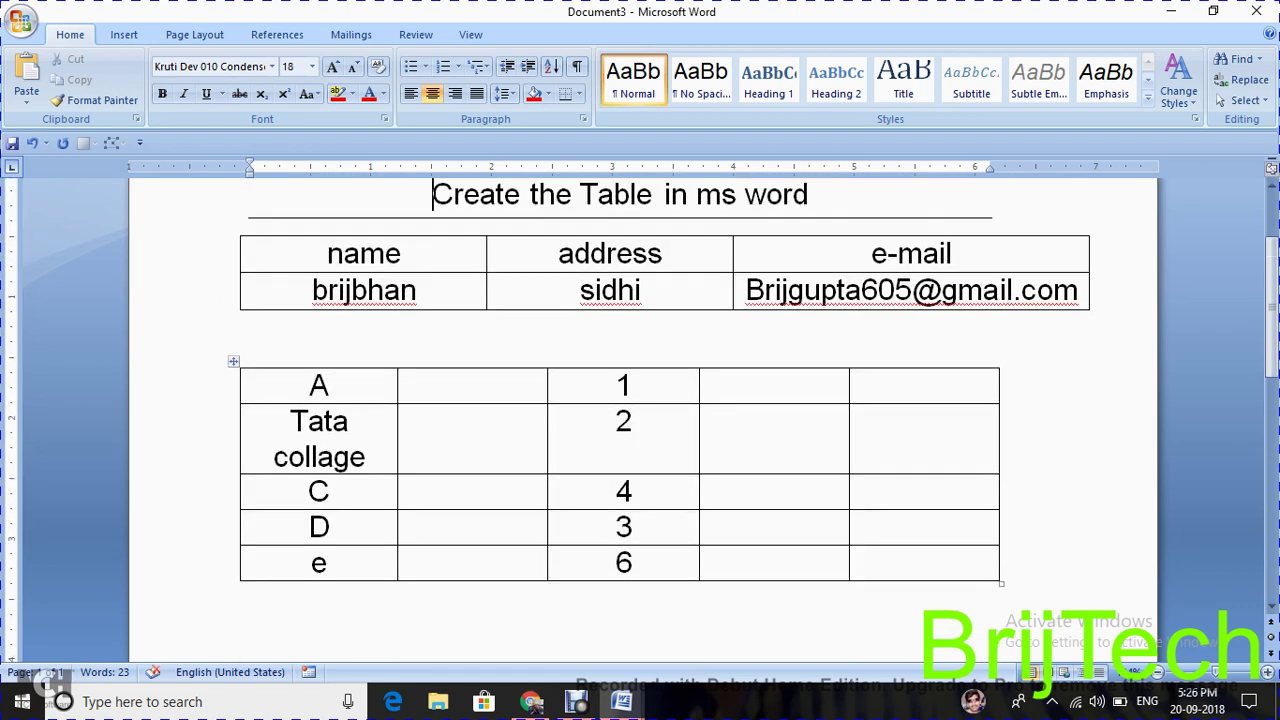
pyautogui.hotkey('ctrl', 'a')
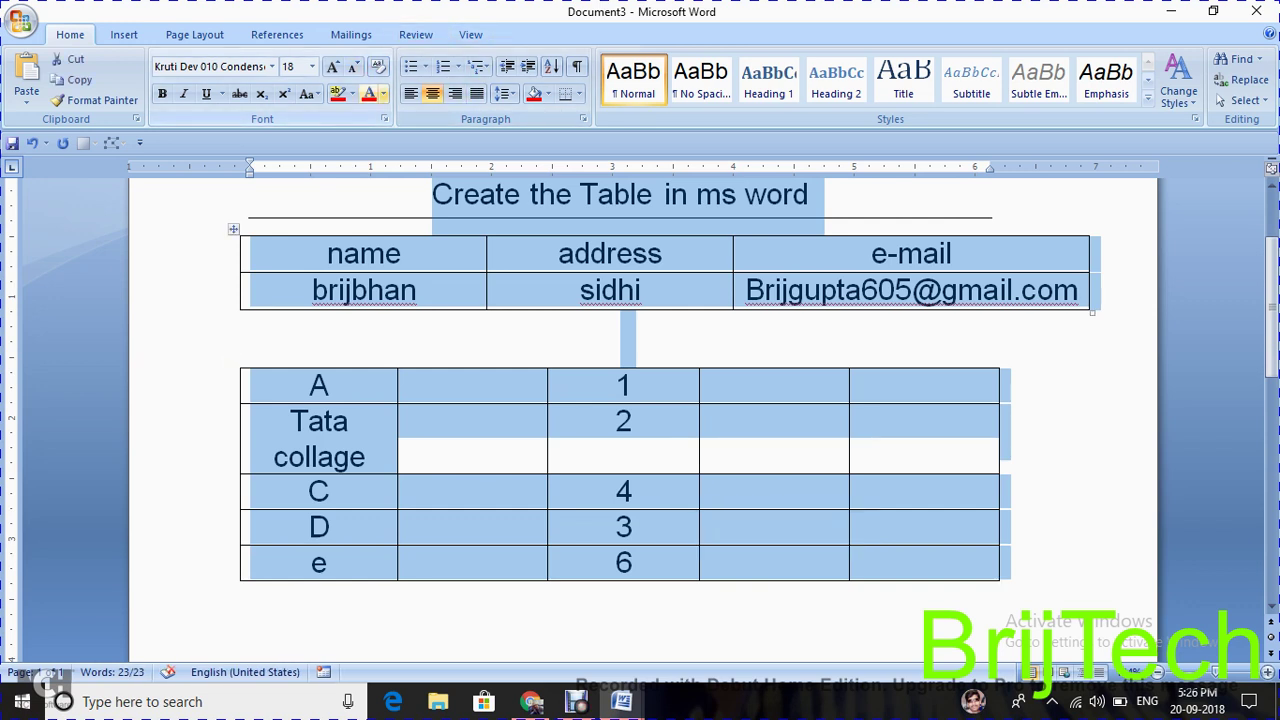
# Colour all the selected document text red.
pyautogui.click(382, 93)
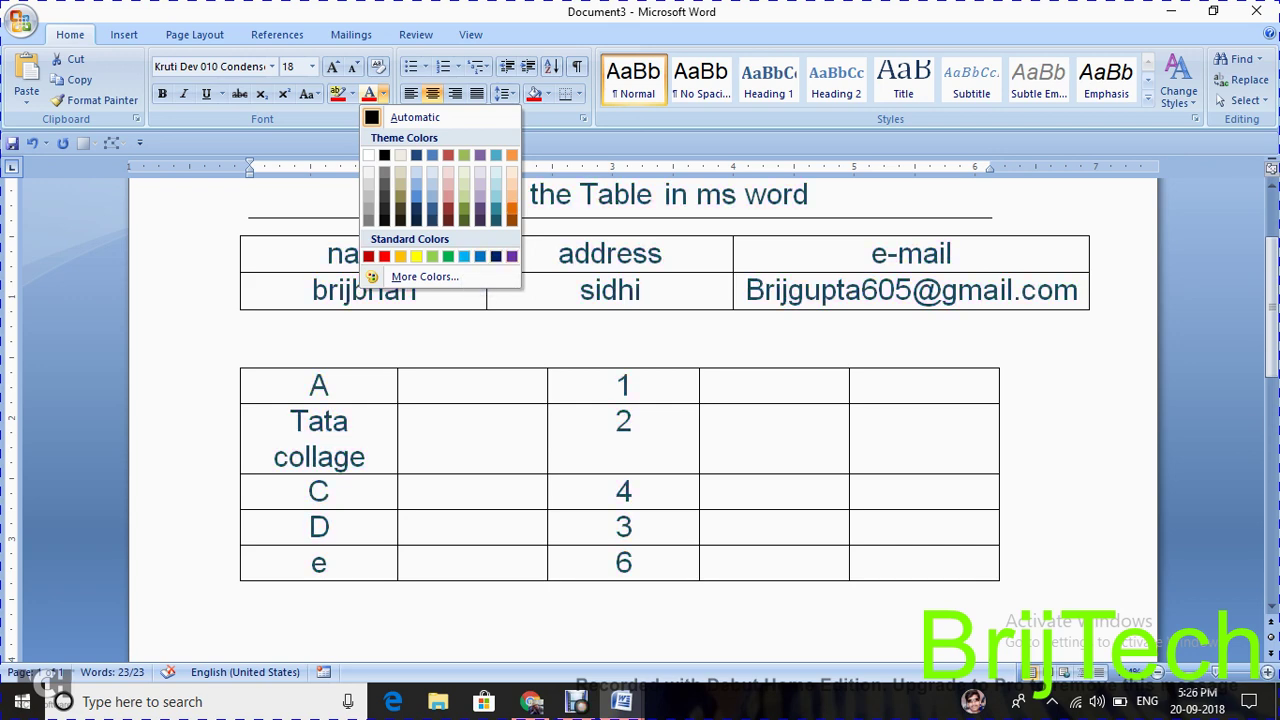
pyautogui.press('Escape')
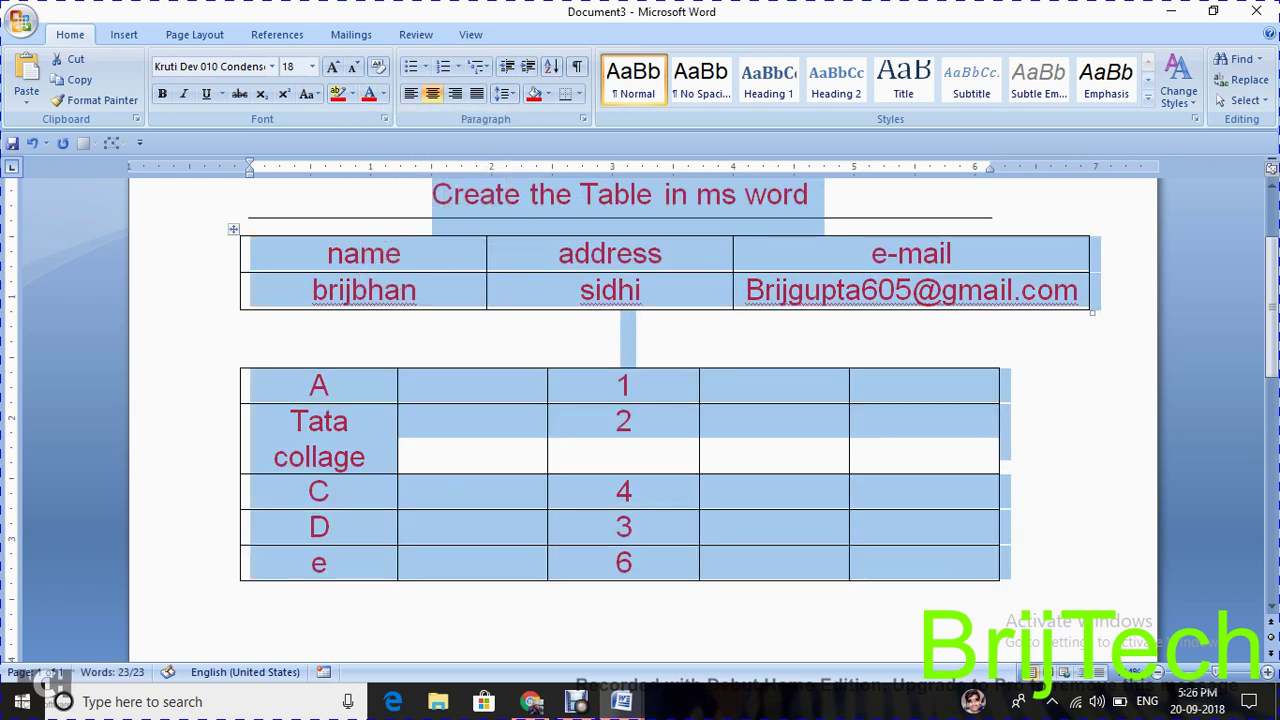
pyautogui.click(621, 327)
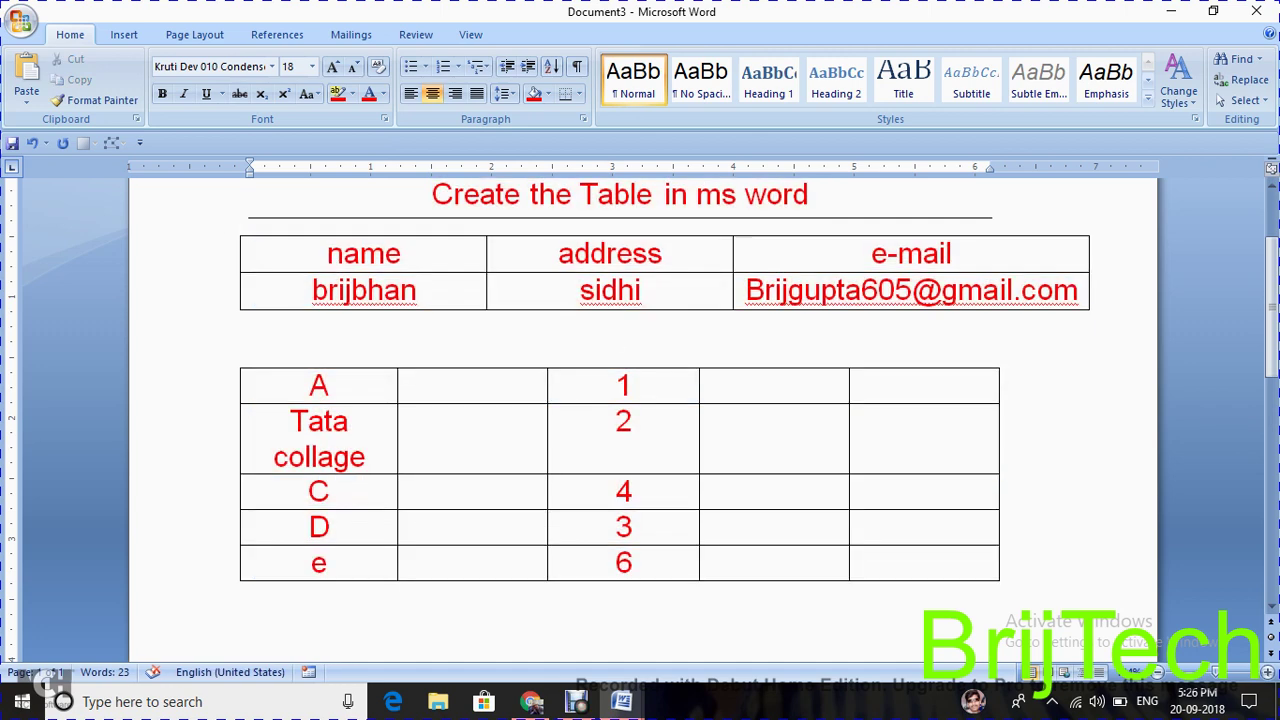
pyautogui.scroll(2, 640, 400)
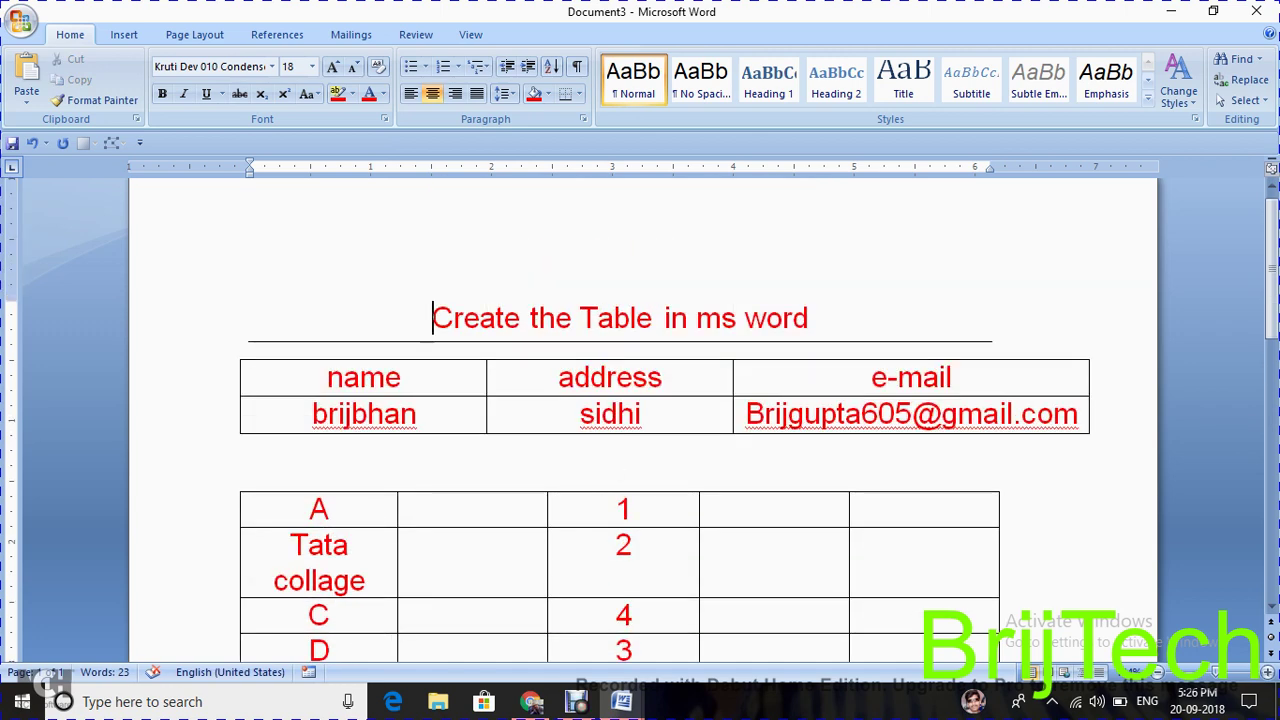
# Recolour the title line light blue.
pyautogui.moveTo(432, 318); pyautogui.dragTo(824, 318)
pyautogui.click(383, 93)
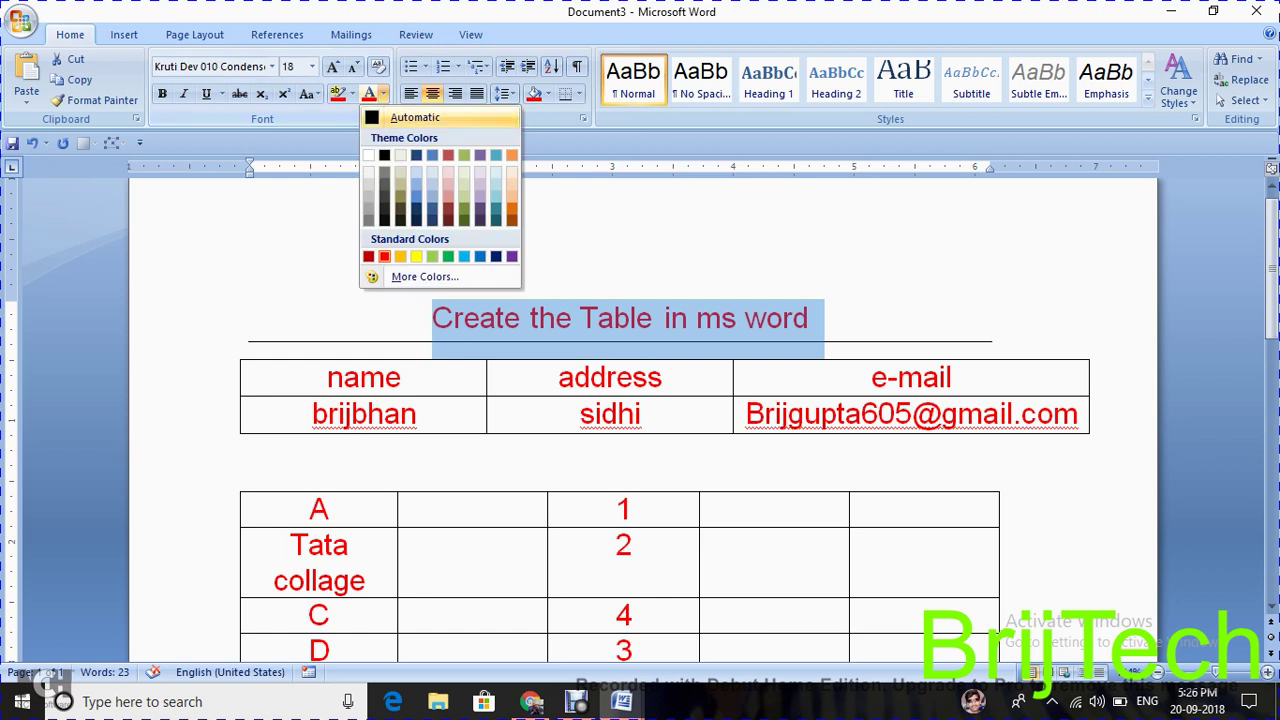
pyautogui.click(464, 256)
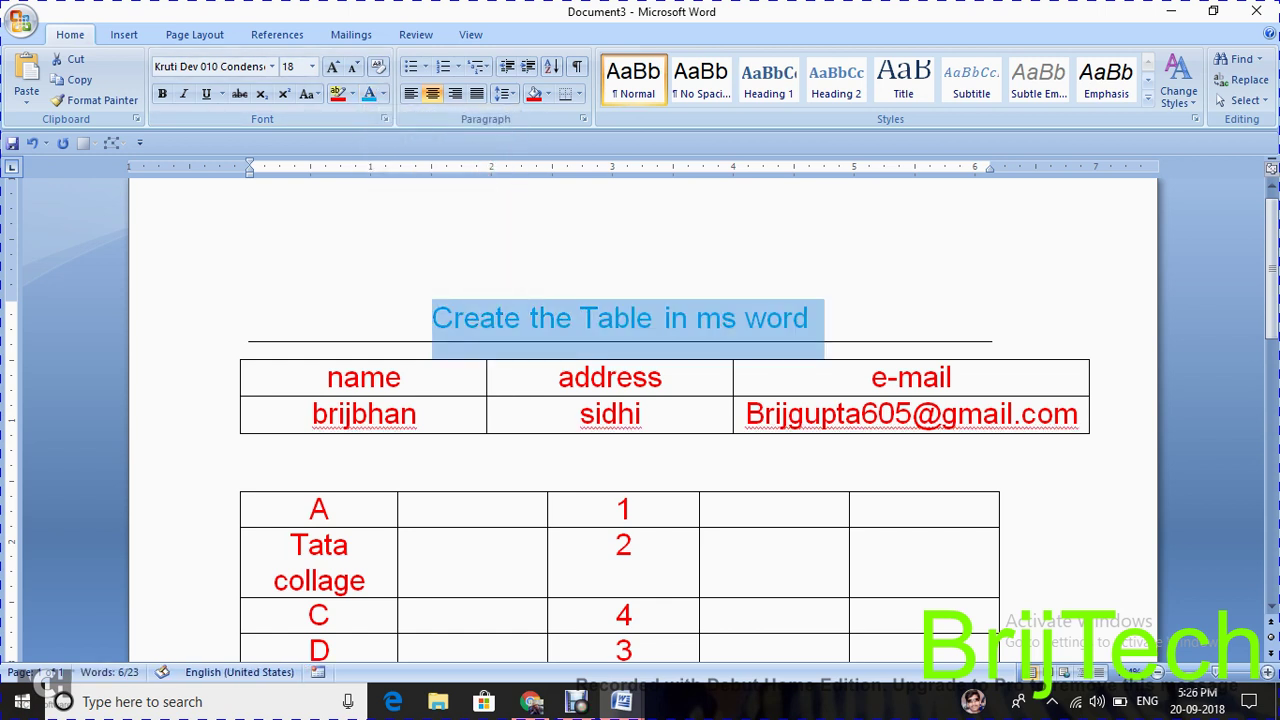
pyautogui.click(810, 318)
pyautogui.moveTo(432, 318)
pyautogui.mouseDown()
pyautogui.moveTo(320, 510)
pyautogui.moveTo(320, 560)
pyautogui.mouseUp()
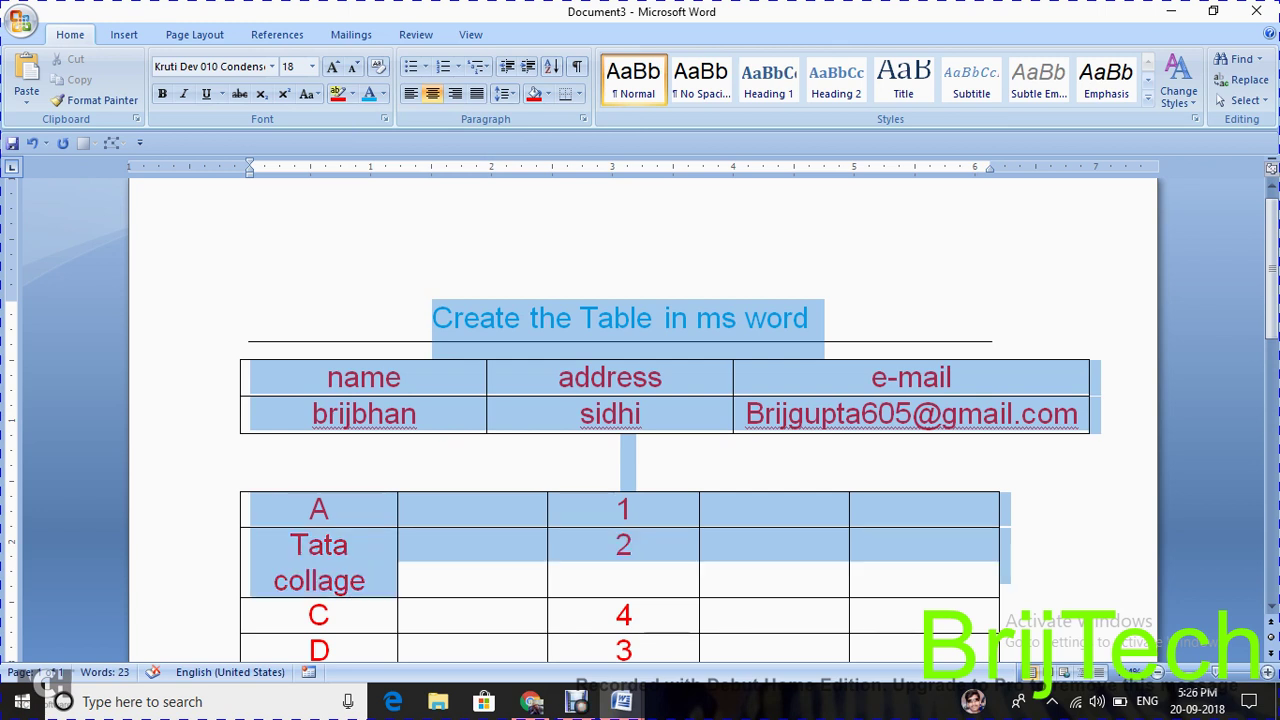
pyautogui.click(313, 414)
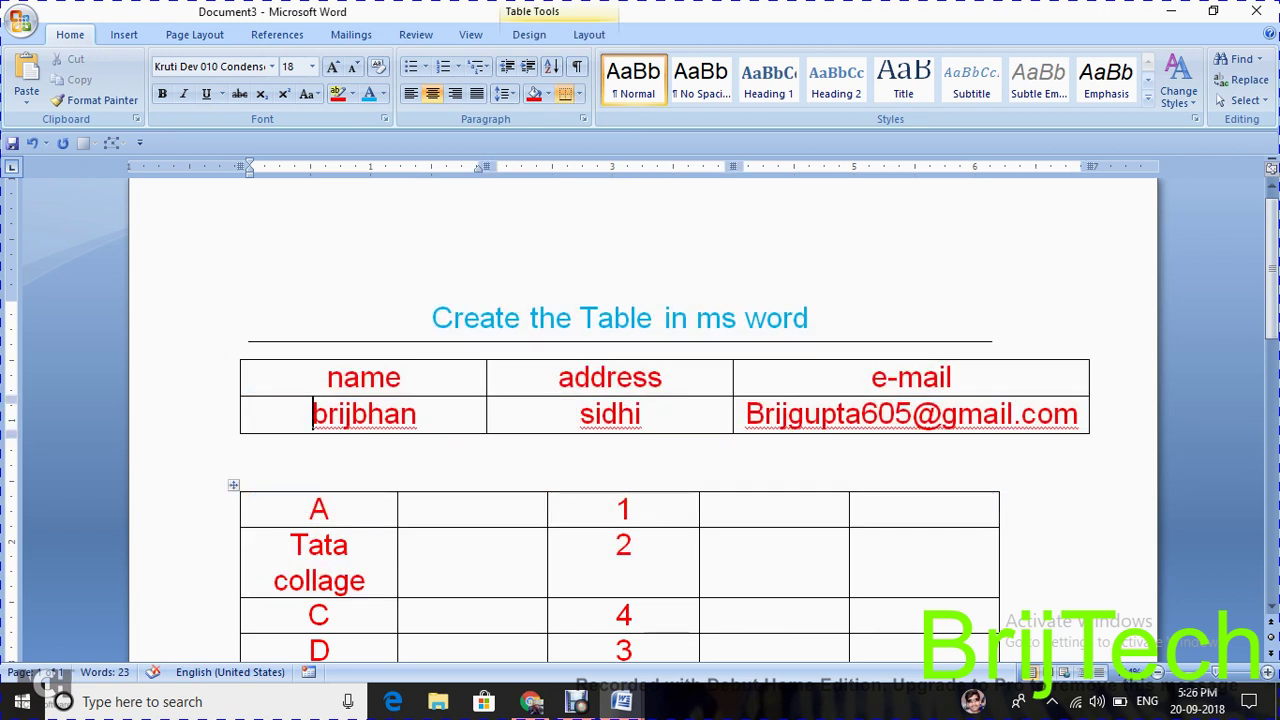
# Highlight the 'A' and '1' first-row text of the second table in teal.
pyautogui.doubleClick(318, 510)
pyautogui.moveTo(320, 512); pyautogui.dragTo(924, 510)
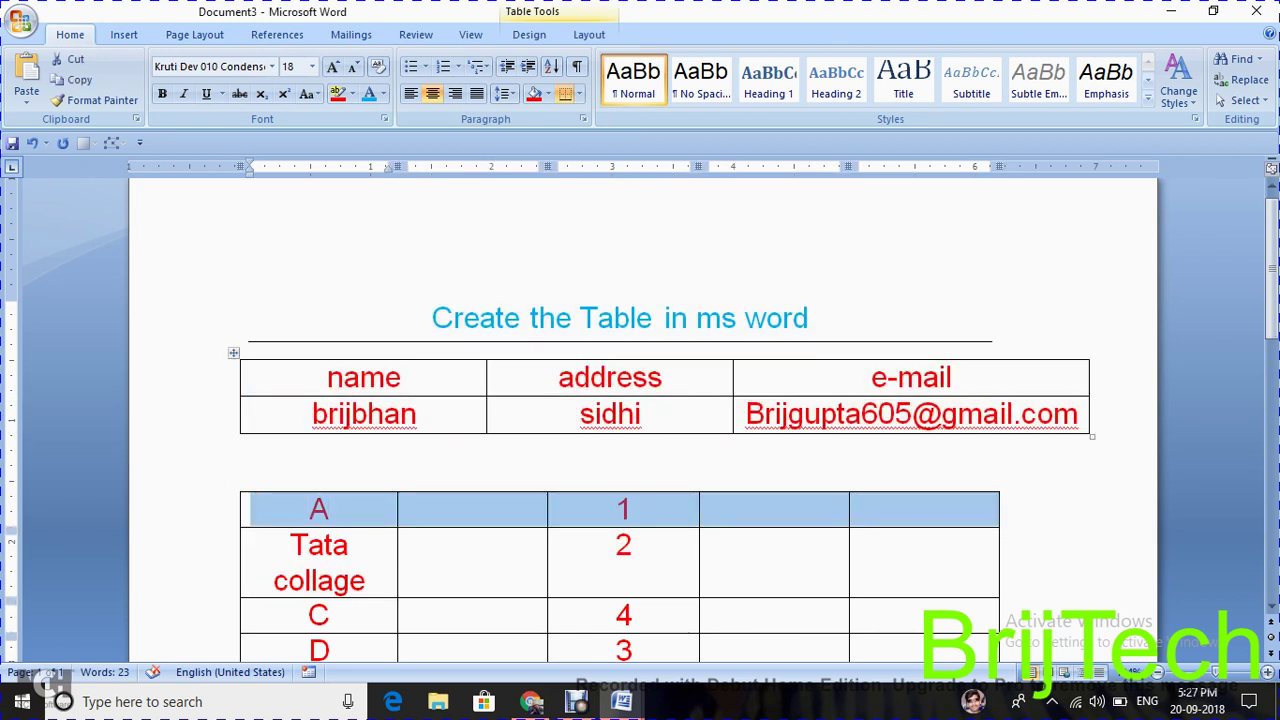
pyautogui.click(352, 93)
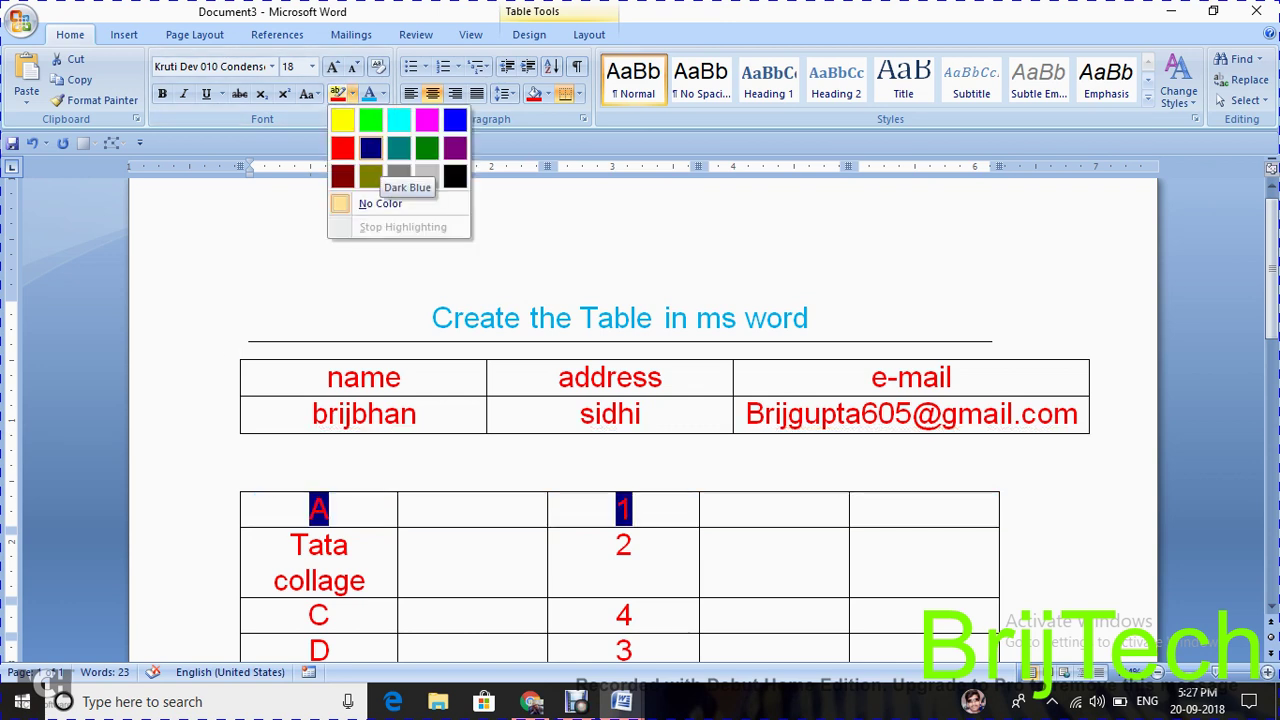
pyautogui.click(398, 148)
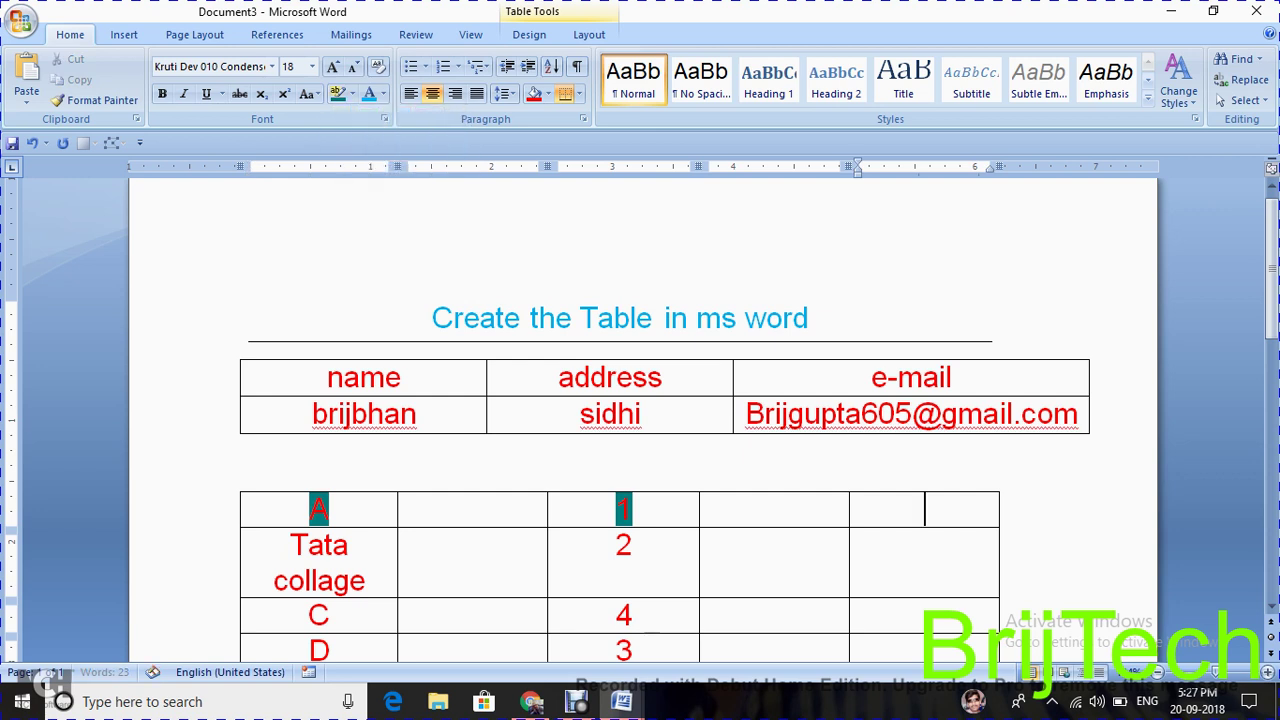
pyautogui.click(621, 451)
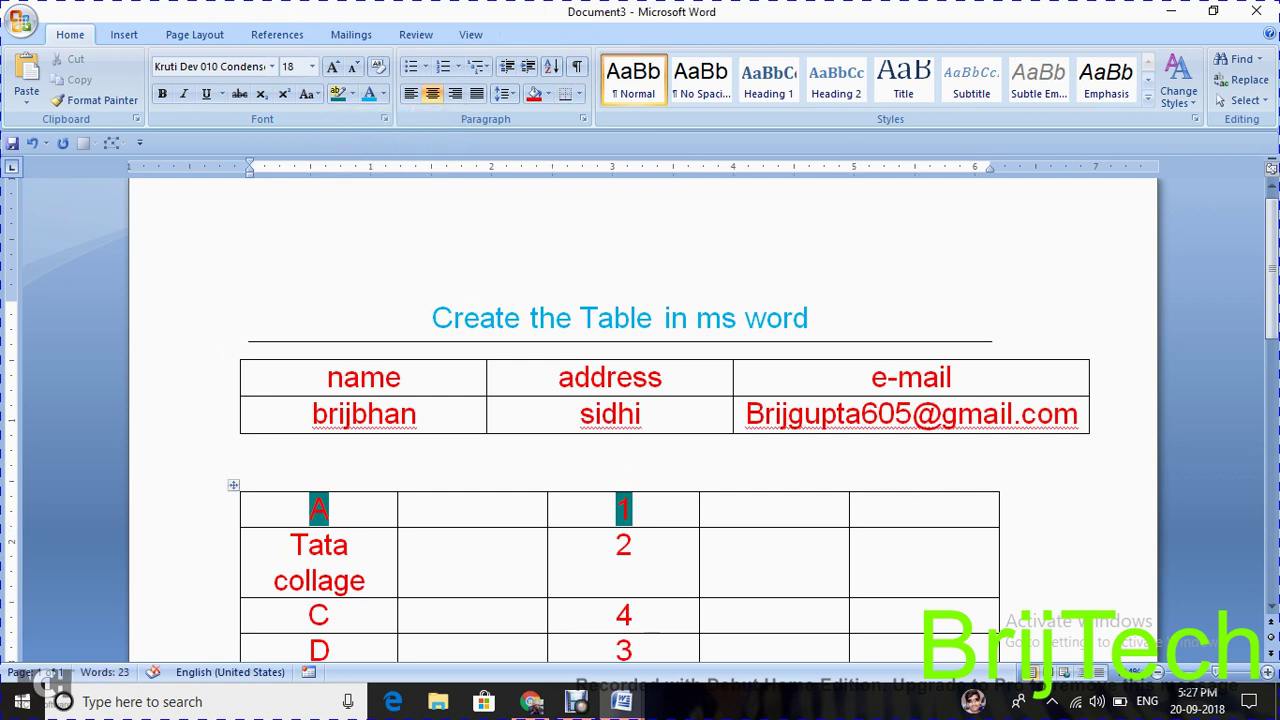
pyautogui.moveTo(292, 543); pyautogui.dragTo(352, 588)
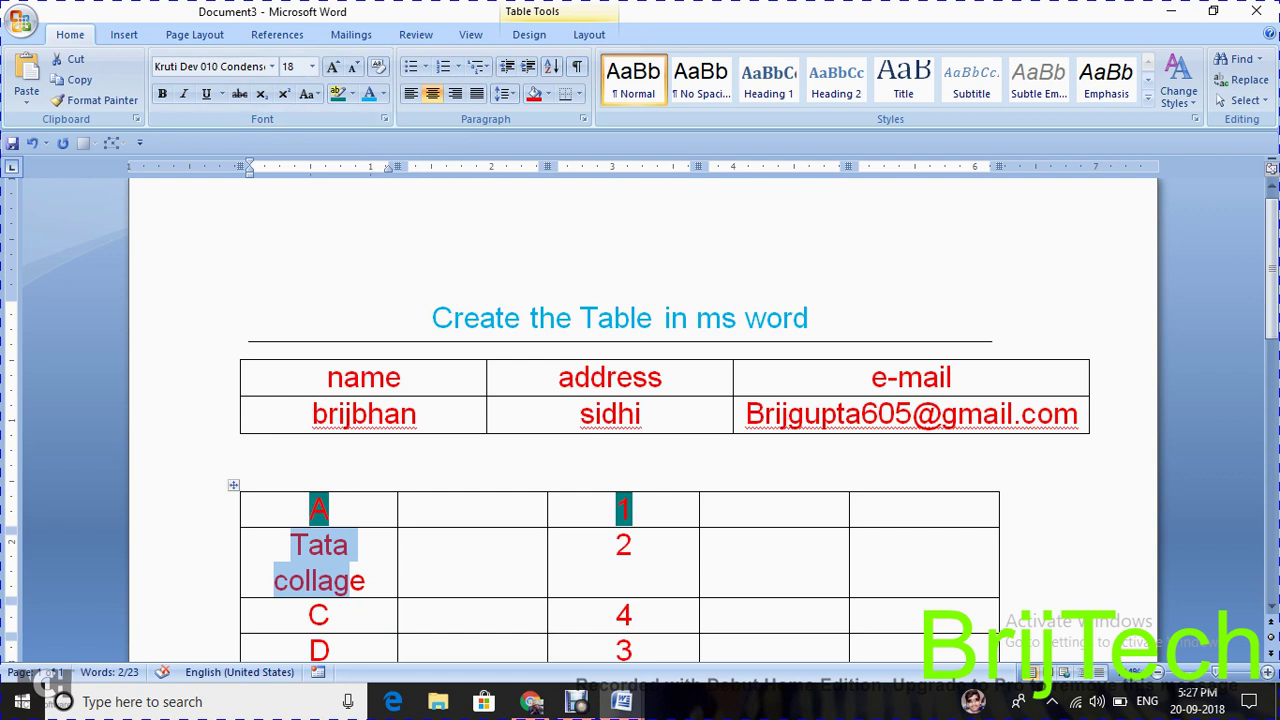
pyautogui.click(366, 580)
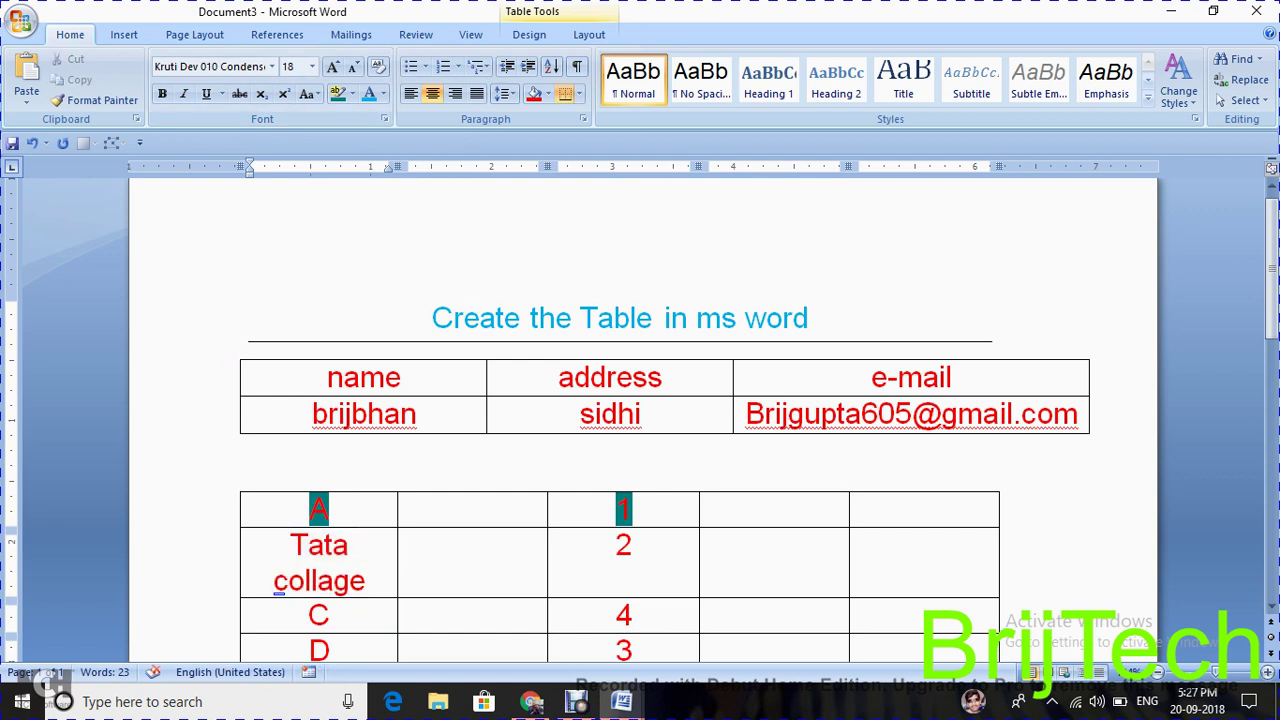
pyautogui.moveTo(432, 318); pyautogui.dragTo(820, 320)
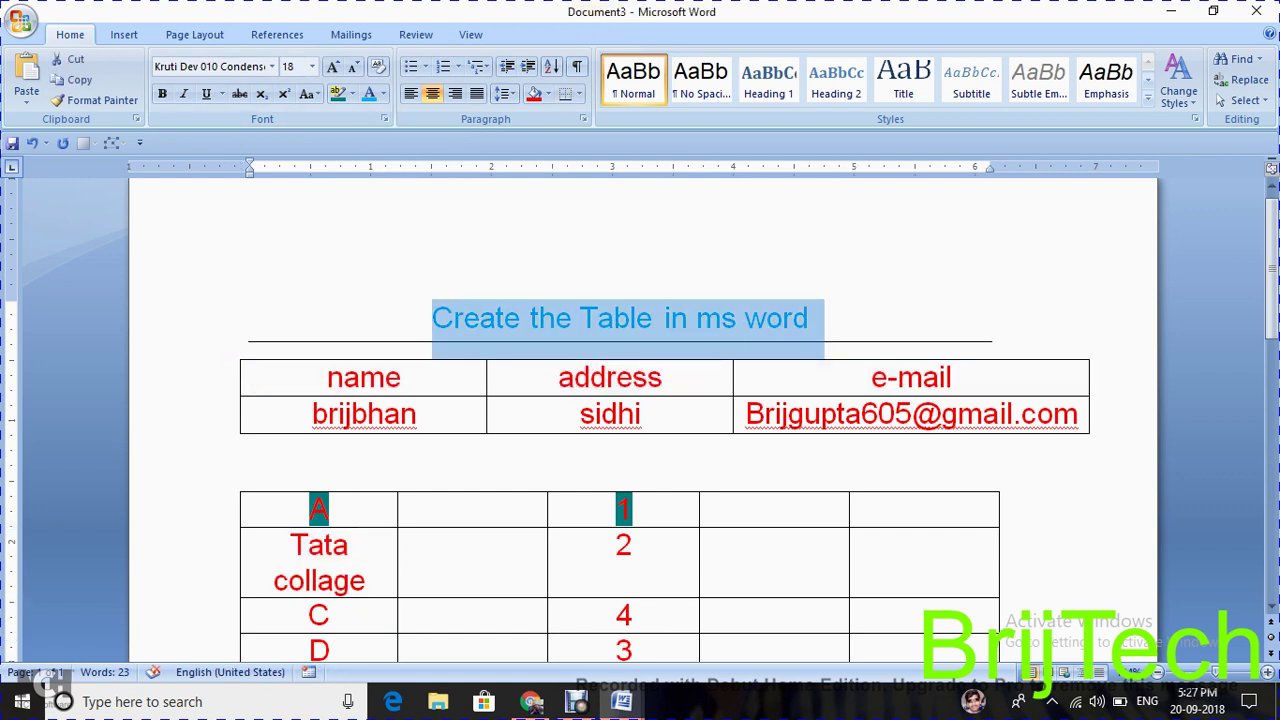
# Shade the title line dark navy.
pyautogui.click(547, 93)
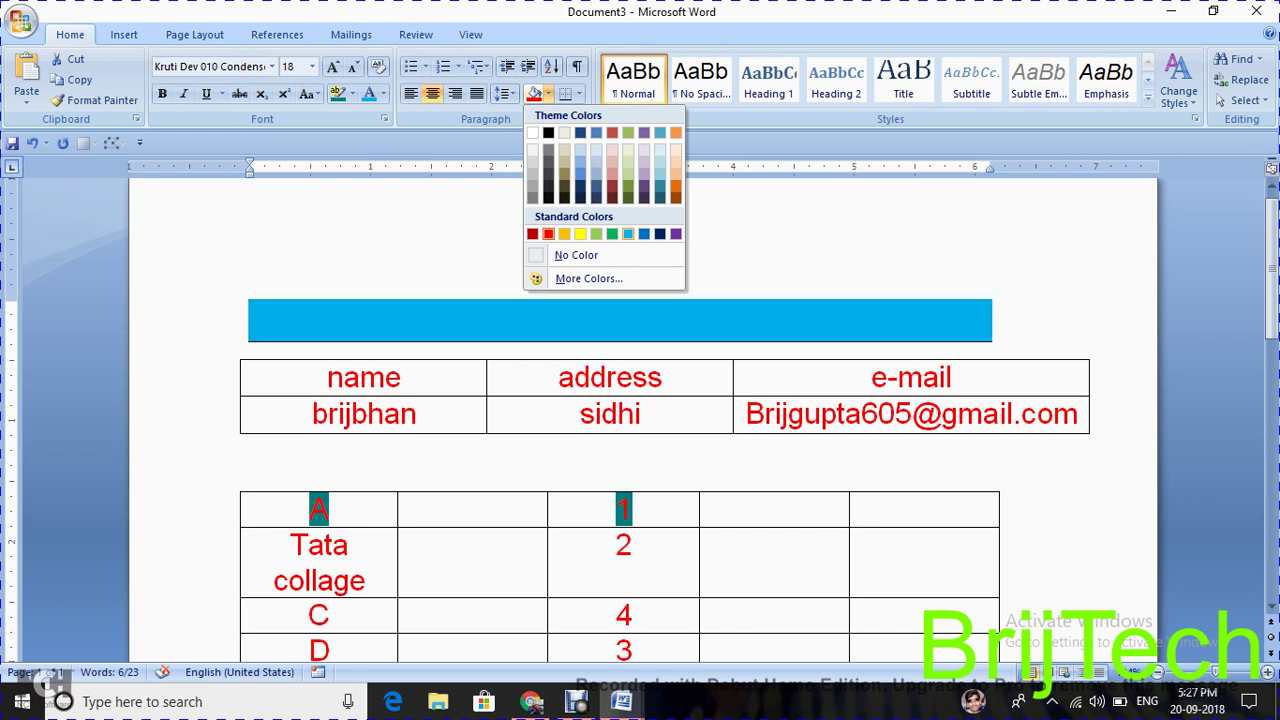
pyautogui.click(659, 233)
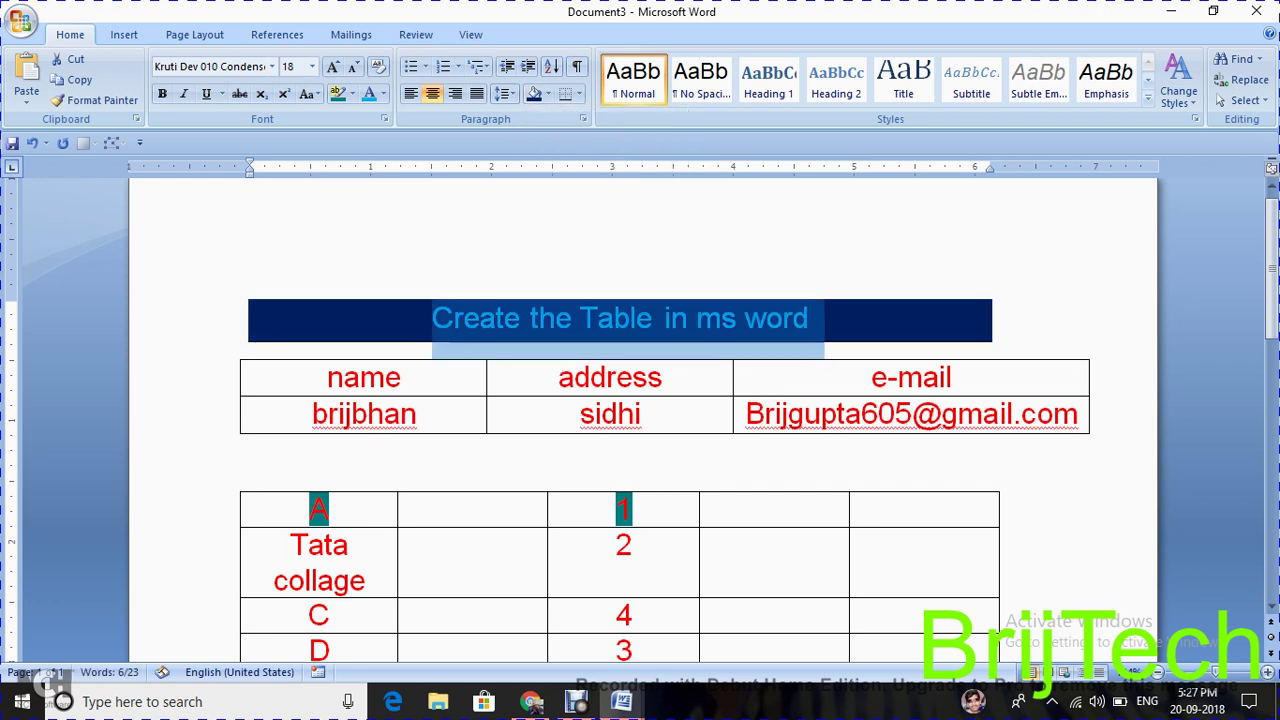
pyautogui.click(808, 318)
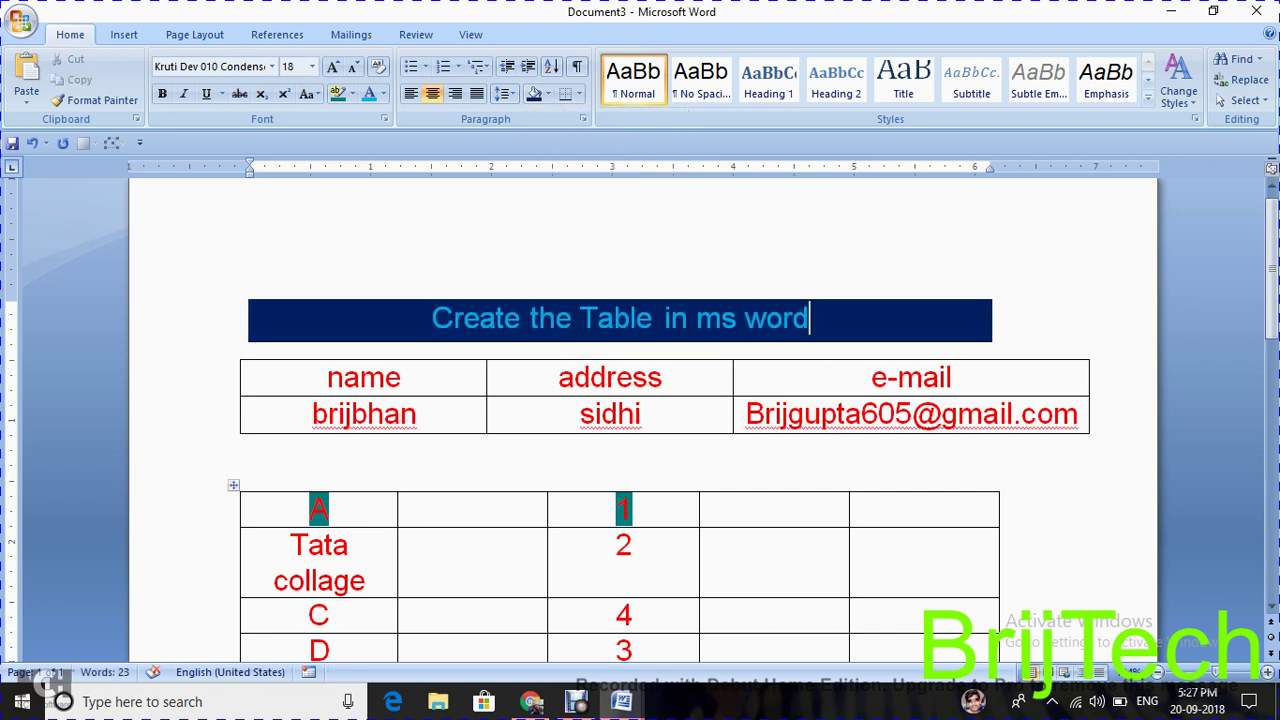
# Give the lower table's first row a light peach shading.
pyautogui.moveTo(250, 509); pyautogui.dragTo(990, 509)
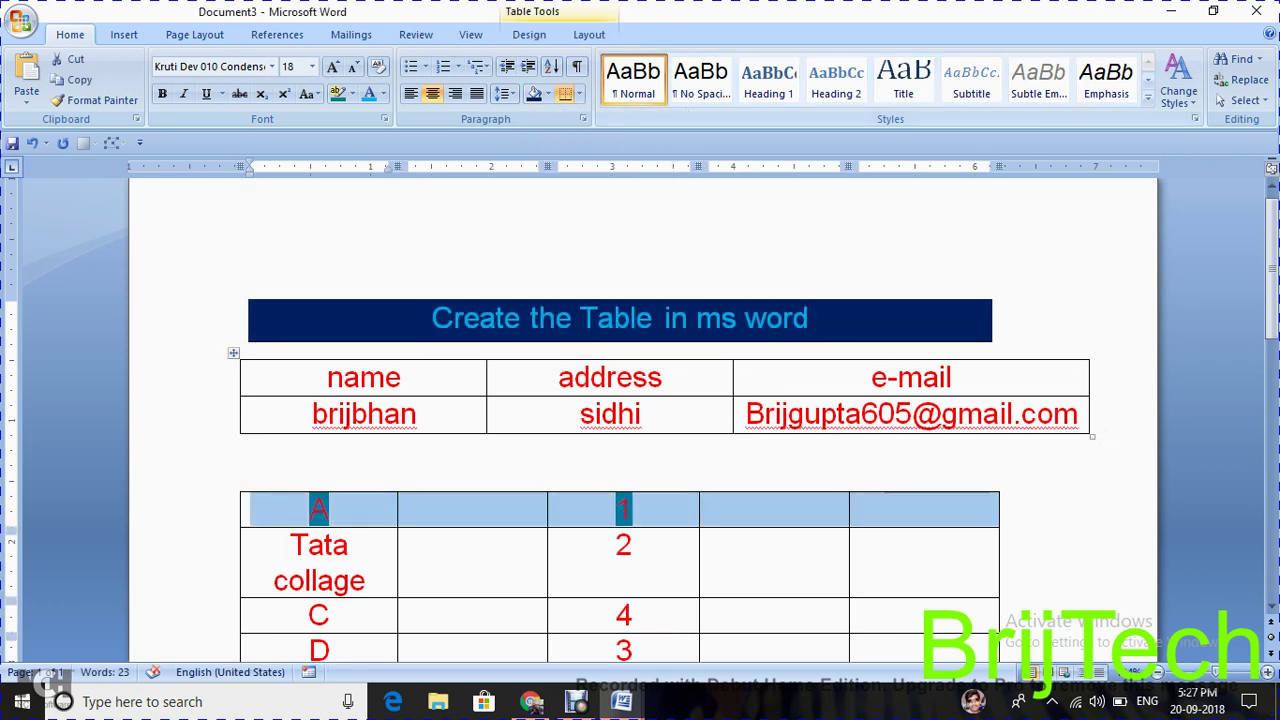
pyautogui.click(549, 93)
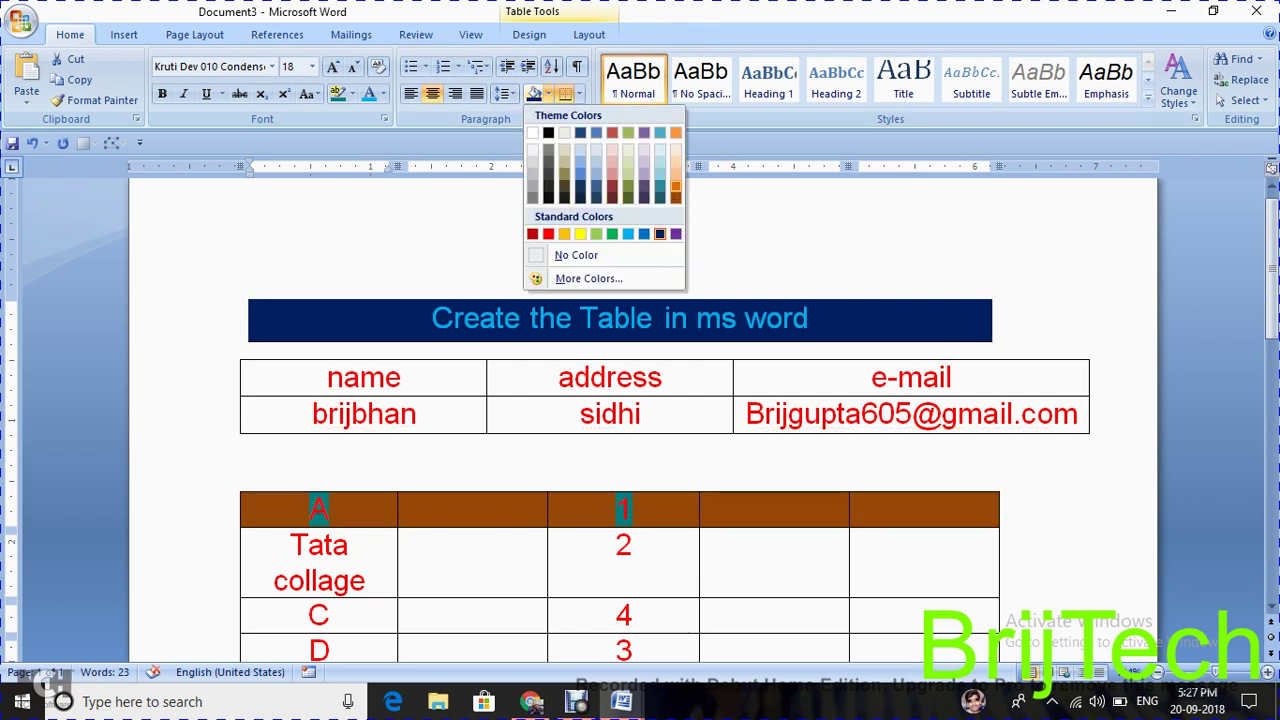
pyautogui.click(675, 149)
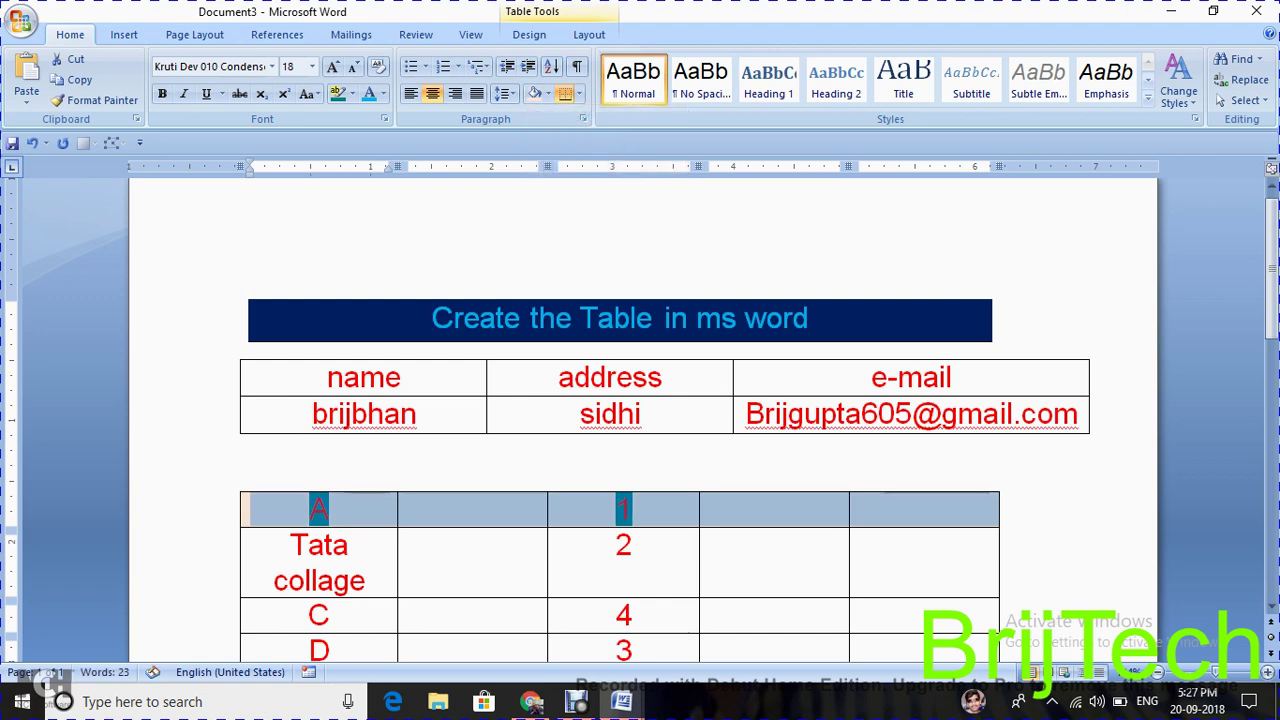
pyautogui.click(642, 414)
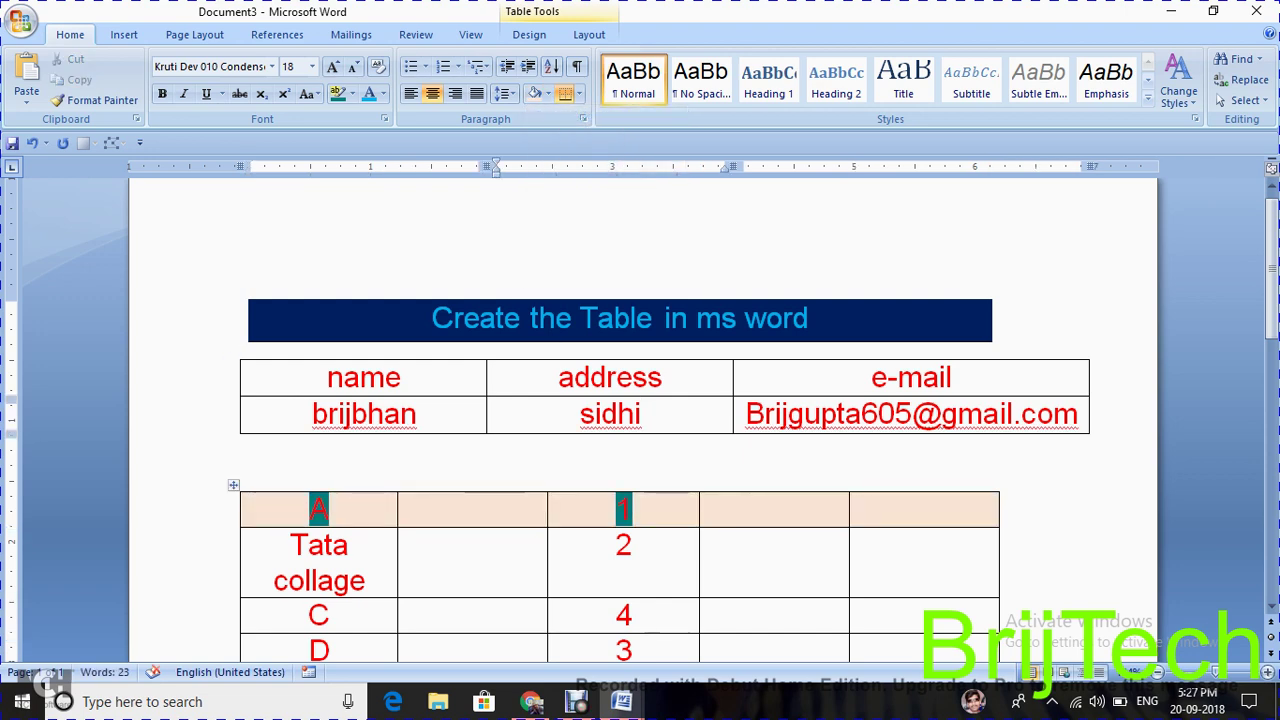
pyautogui.scroll(-3, 640, 420)
pyautogui.scroll(-1, 640, 420)
pyautogui.scroll(1, 640, 420)
pyautogui.scroll(3, 640, 420)
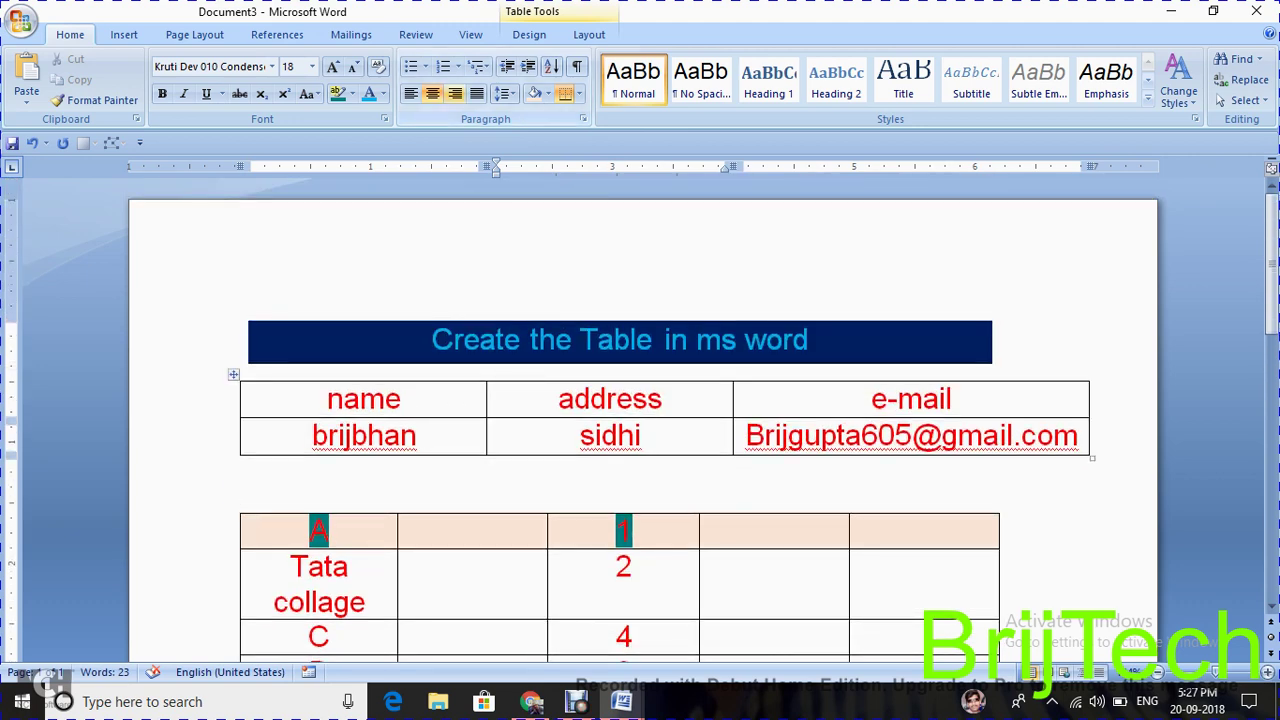
pyautogui.hotkey('ctrl', 'r')
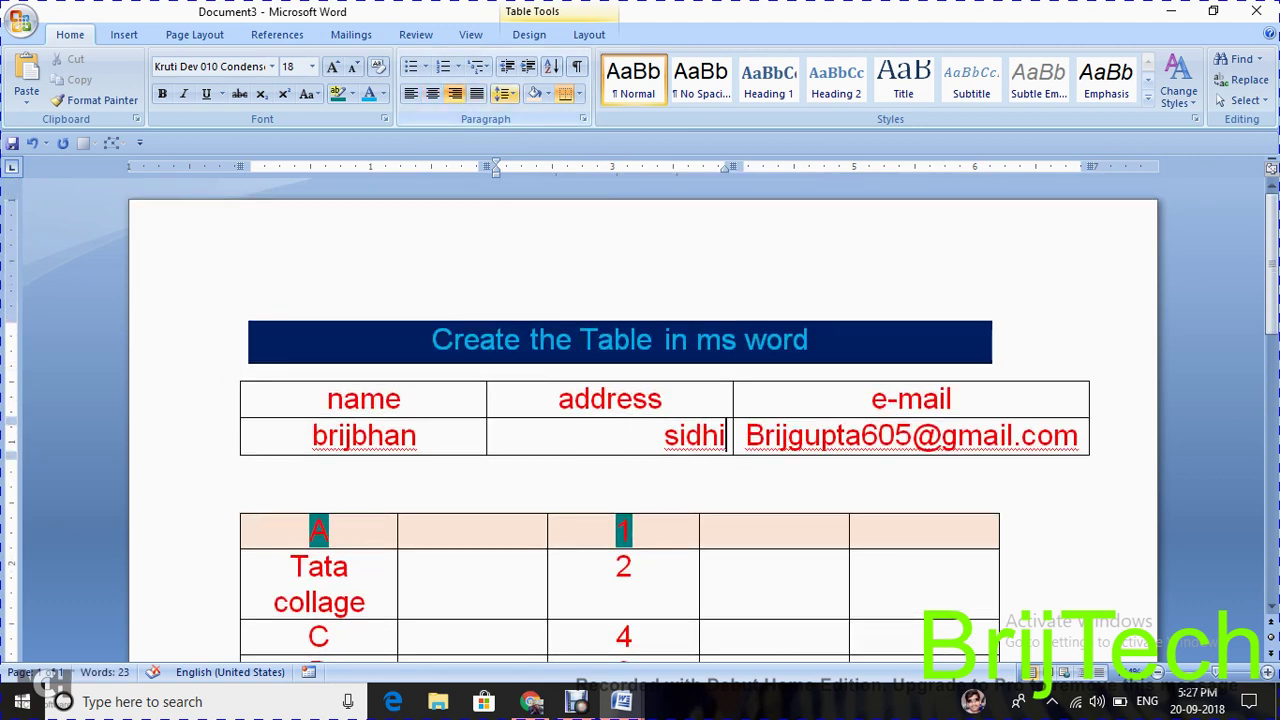
pyautogui.hotkey('ctrl', 'l')
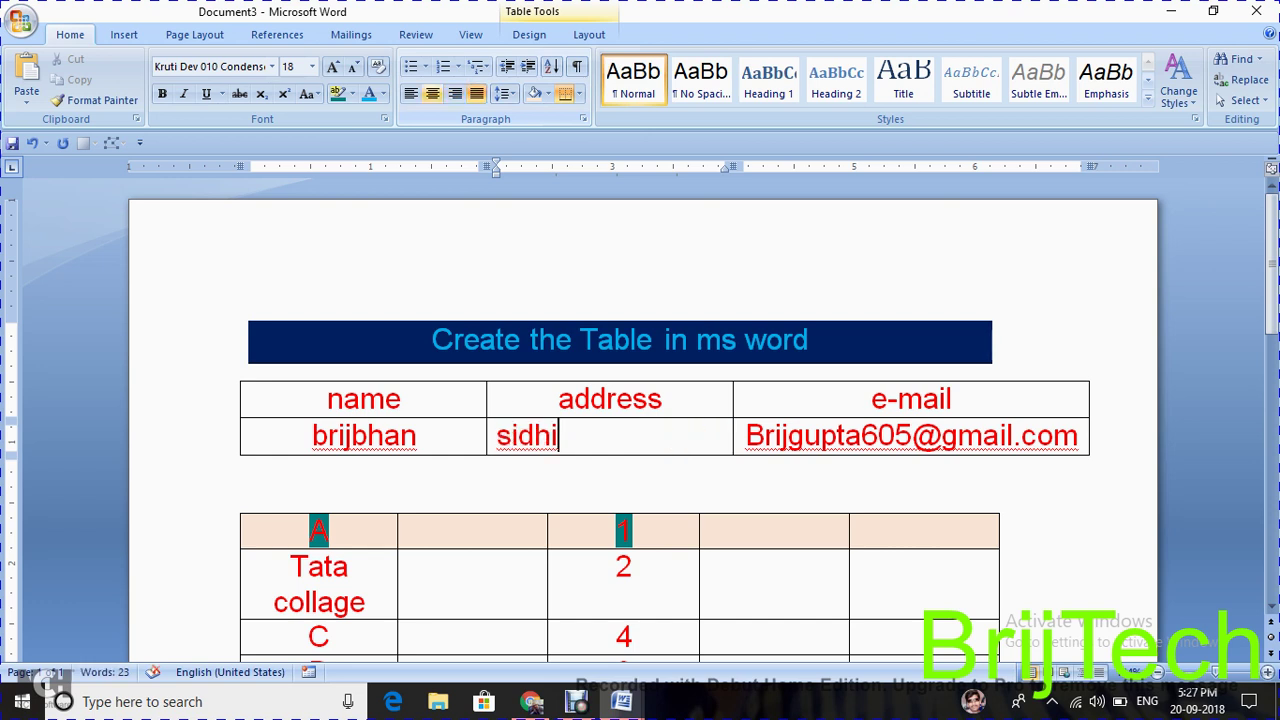
pyautogui.hotkey('ctrl', 'e')
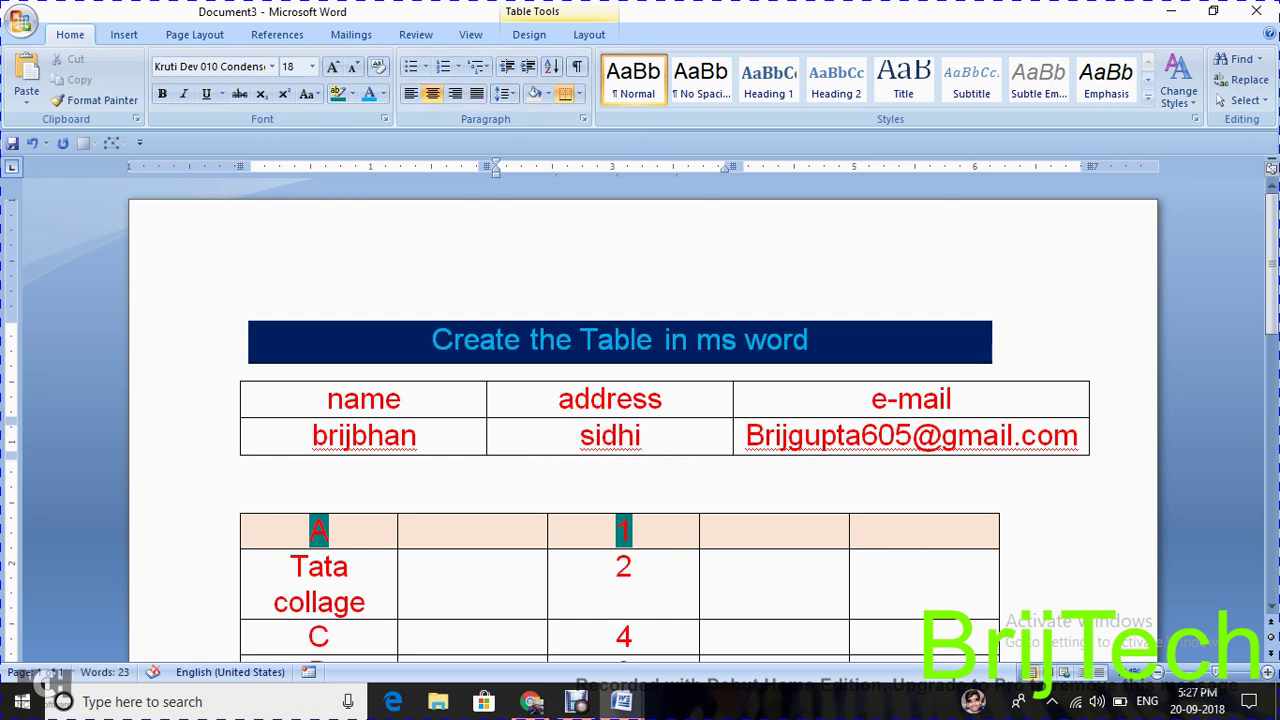
pyautogui.click(571, 340)
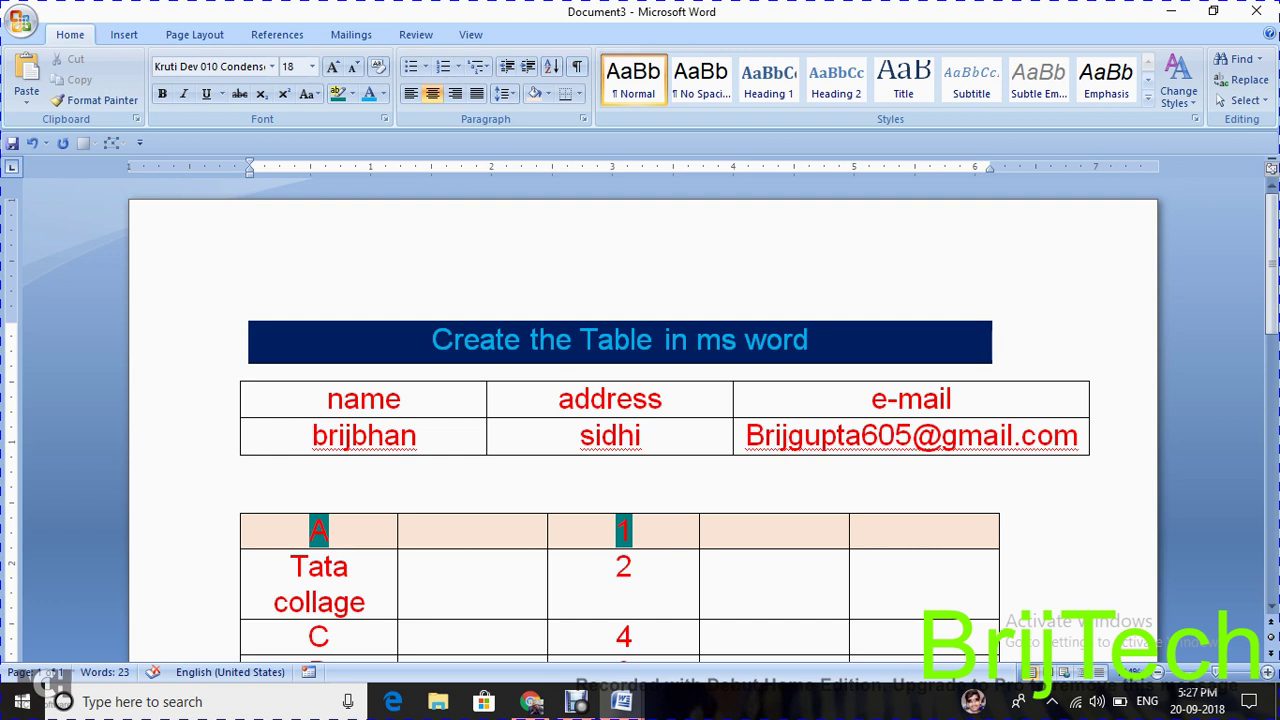